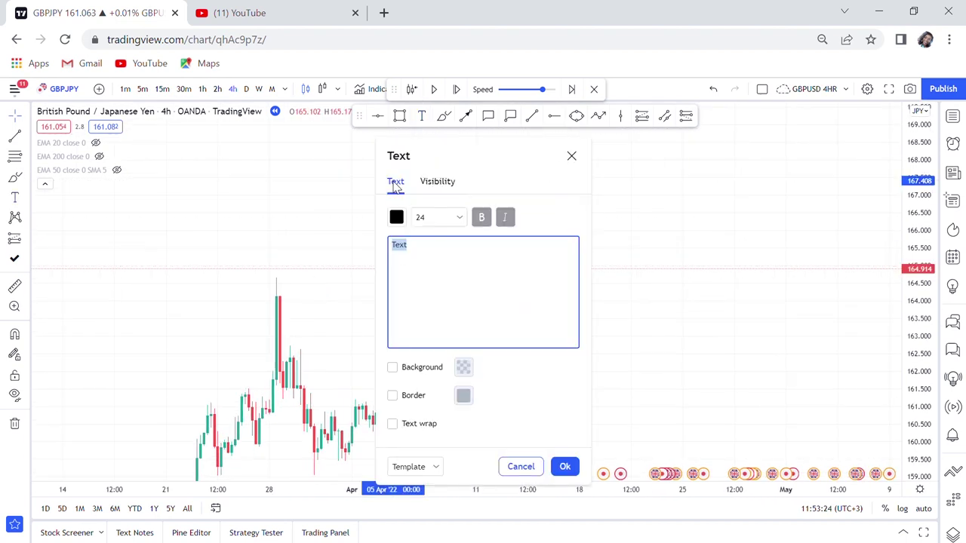
# Label the chart "4hr strategy" at font size 40 and move the text to the empty area above the latest candles.
pyautogui.write('4hr strategy')
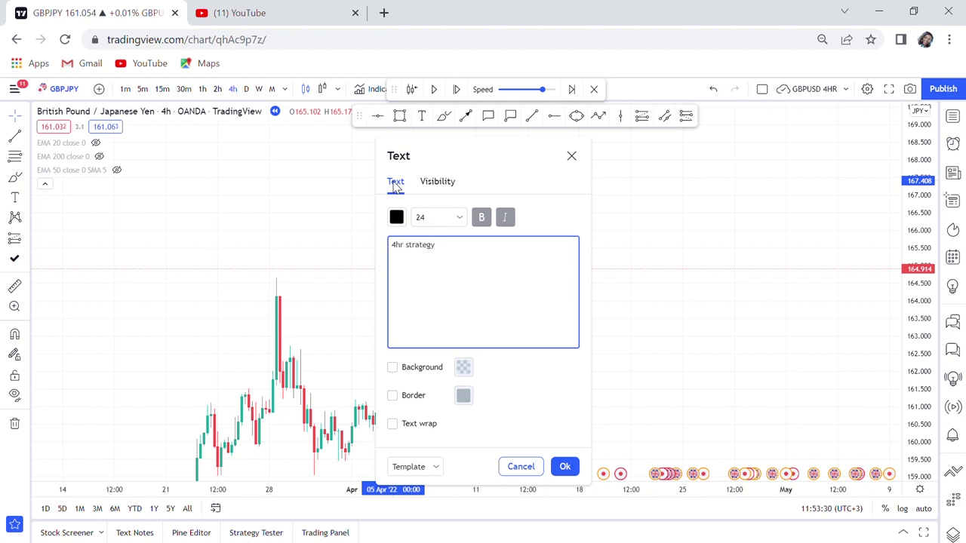
pyautogui.click(459, 221)
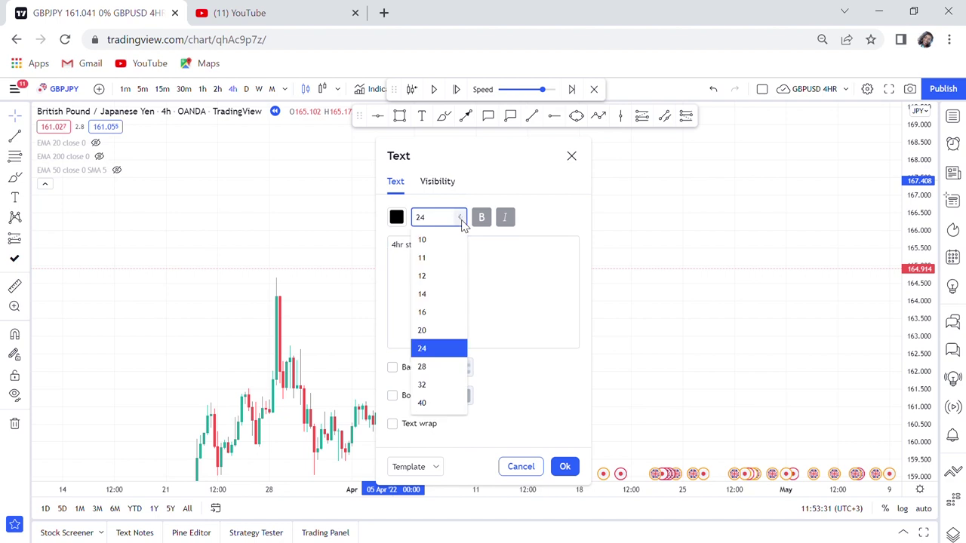
pyautogui.click(424, 402)
pyautogui.click(639, 341)
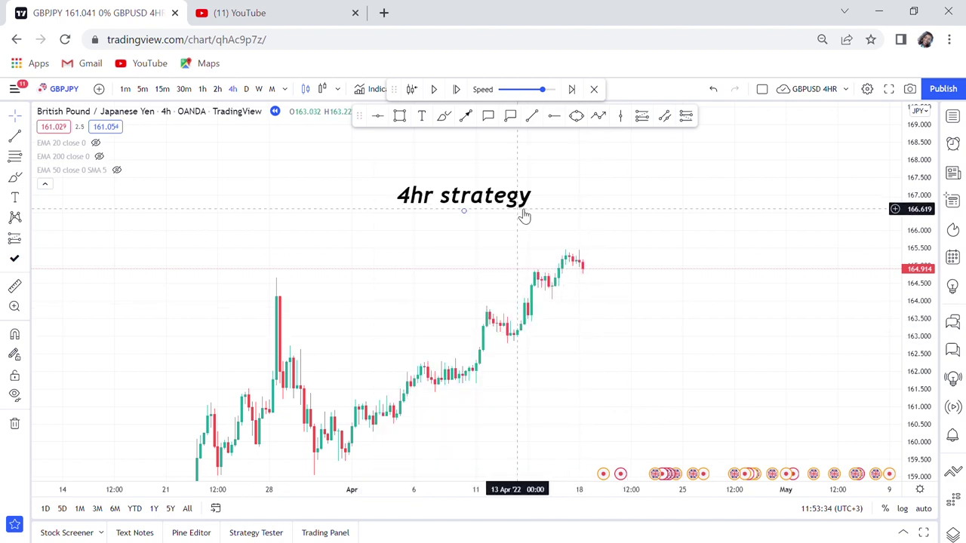
pyautogui.moveTo(521, 215); pyautogui.dragTo(679, 202)
pyautogui.moveTo(632, 330); pyautogui.dragTo(578, 330)
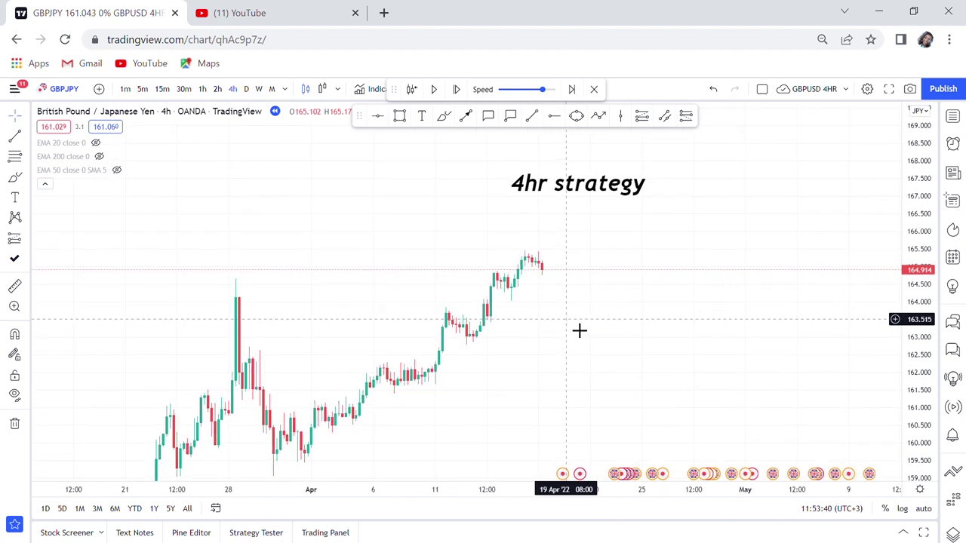
# Add a second line "20 ema" to the 4hr strategy text and move the label further away from the candles.
pyautogui.doubleClick(604, 190)
pyautogui.click(459, 269)
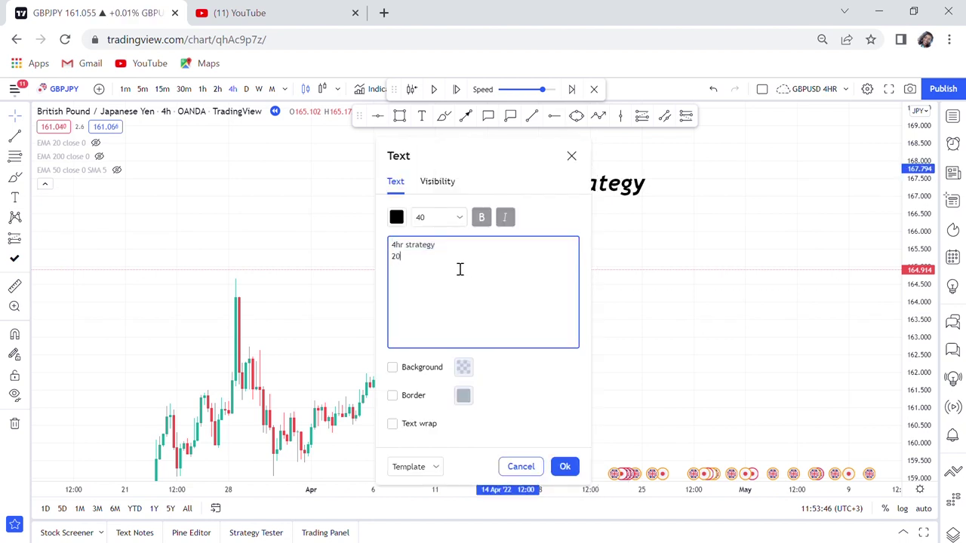
pyautogui.write('20 ema')
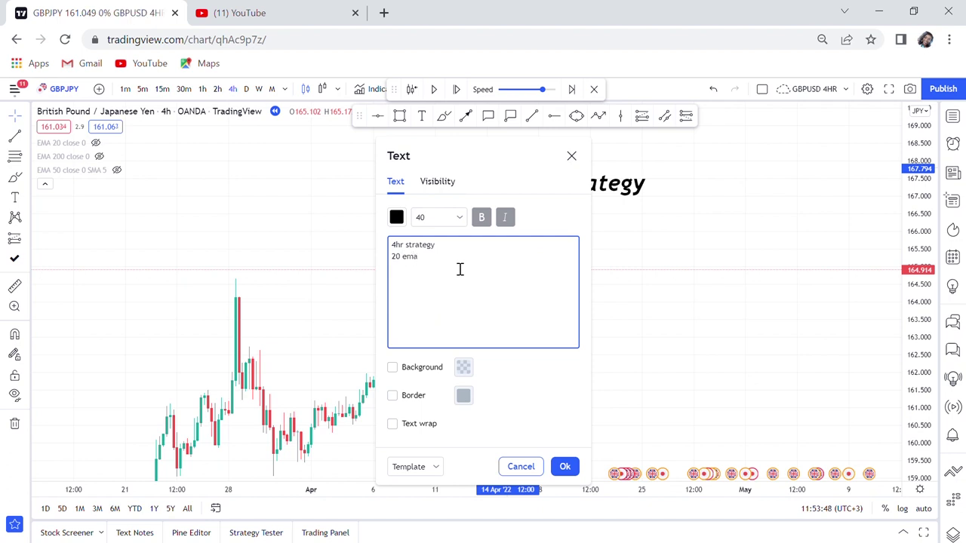
pyautogui.click(679, 314)
pyautogui.click(597, 196)
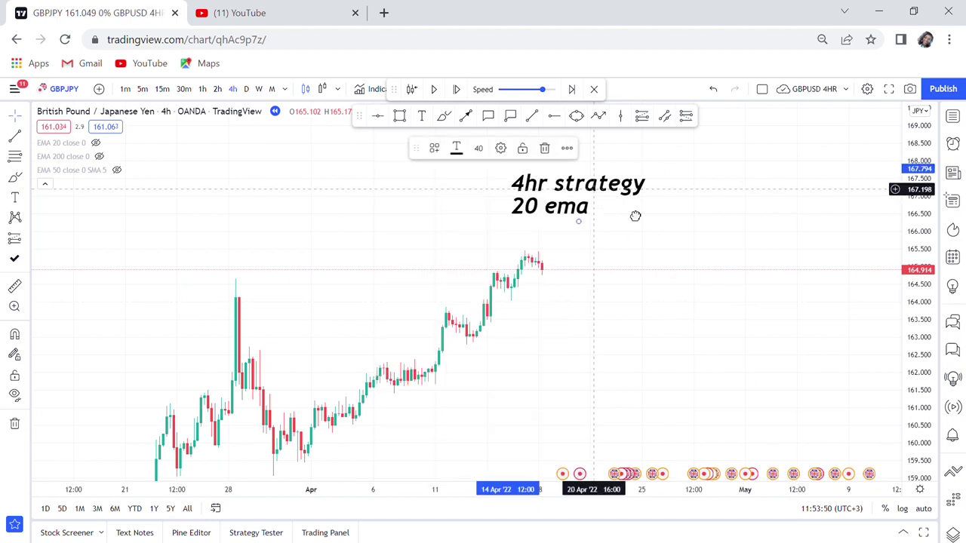
pyautogui.moveTo(598, 196); pyautogui.dragTo(734, 195)
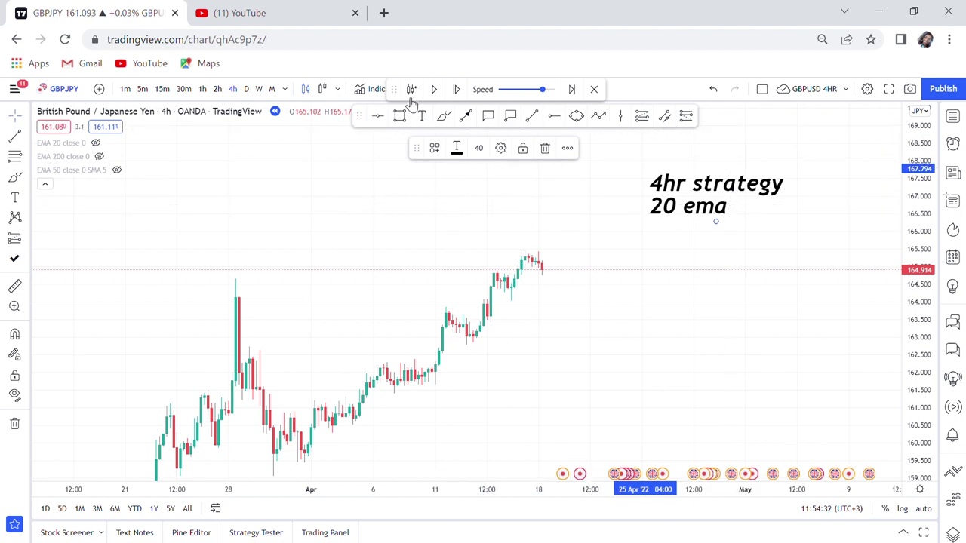
# Add the Moving Average Exponential indicator from the favorites to the chart.
pyautogui.moveTo(411, 94); pyautogui.dragTo(492, 146)
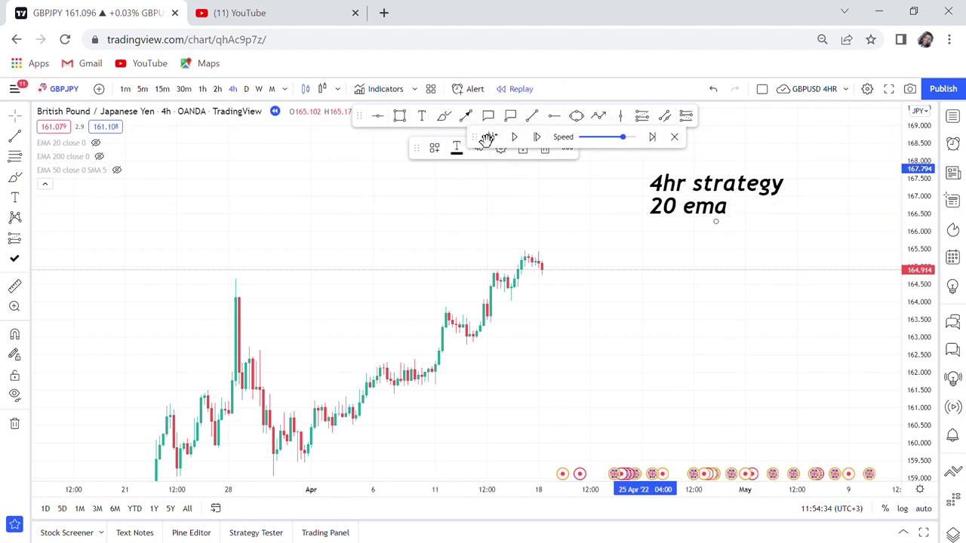
pyautogui.click(369, 92)
pyautogui.write('move')
pyautogui.write('i')
pyautogui.press('BackSpace')
pyautogui.press('BackSpace')
pyautogui.write('ing ')
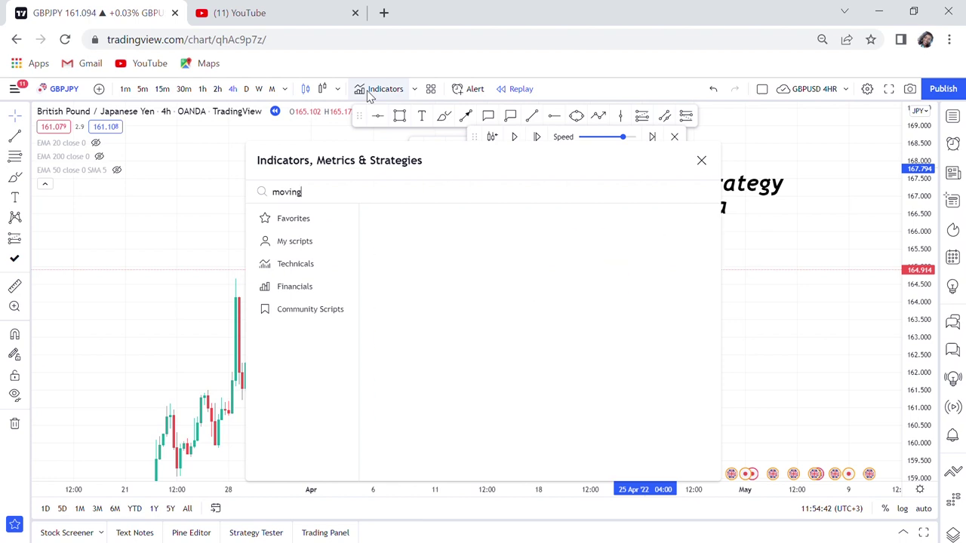
pyautogui.write('aver')
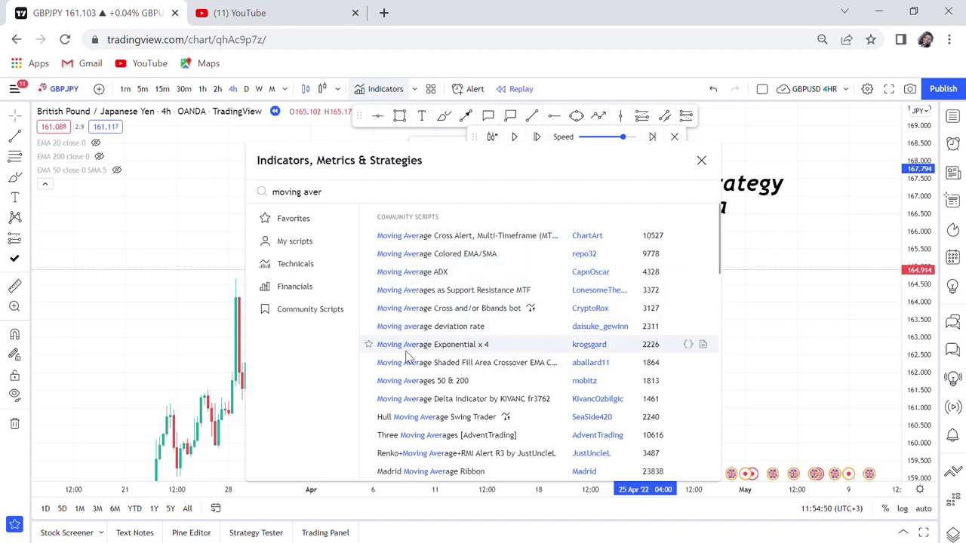
pyautogui.click(315, 219)
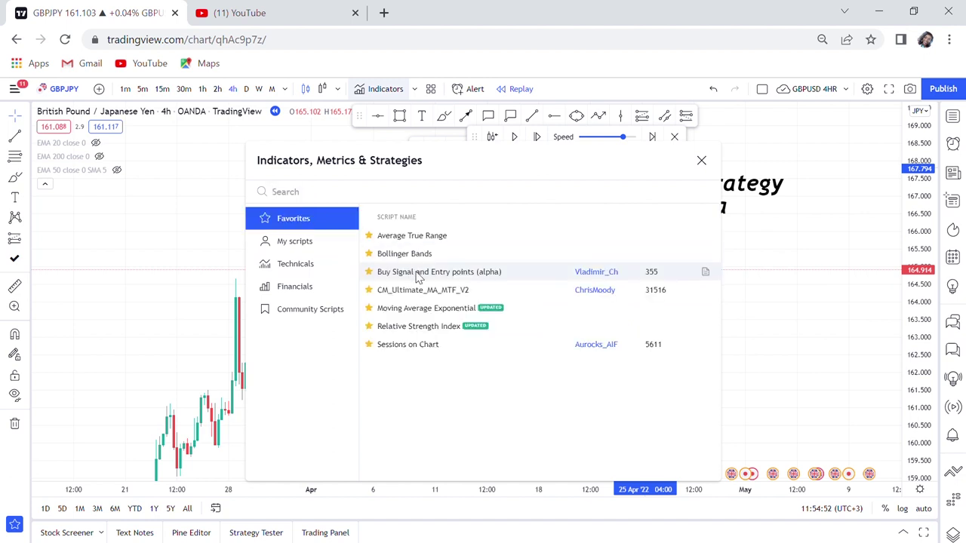
pyautogui.click(482, 314)
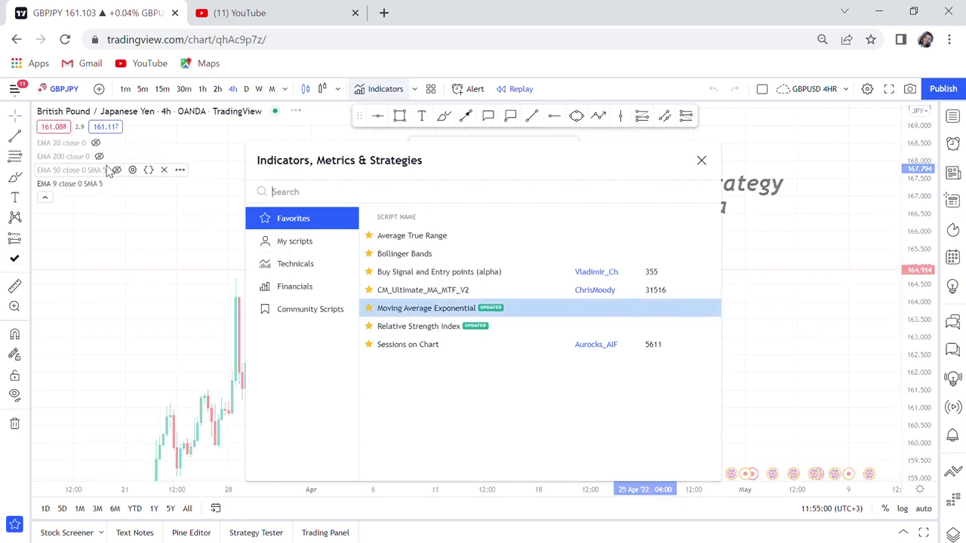
pyautogui.press('Escape')
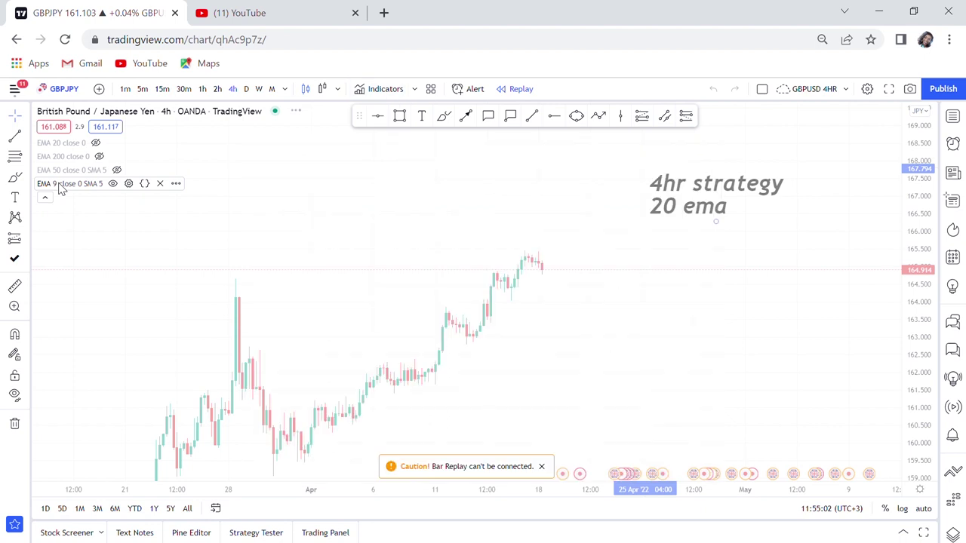
# Set the length of the newly added EMA to 20.
pyautogui.click(128, 184)
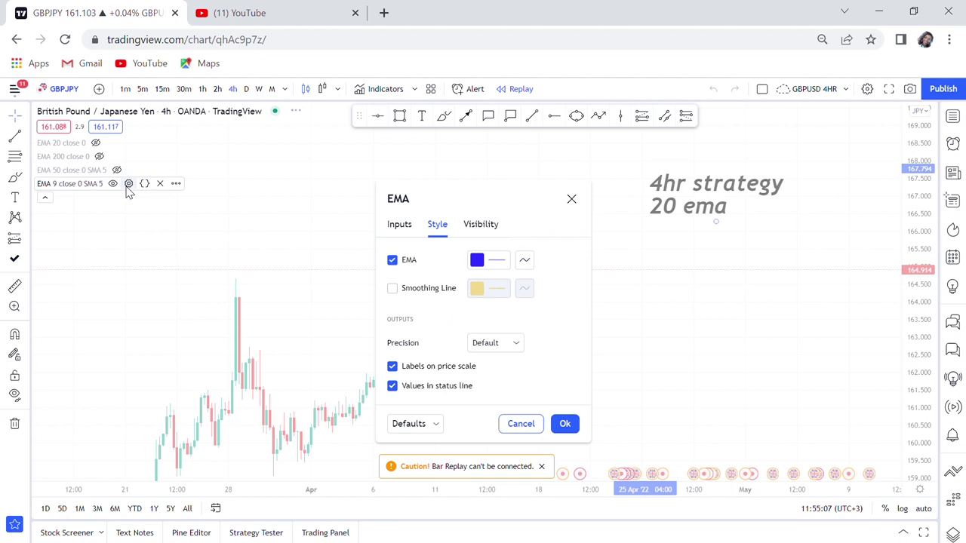
pyautogui.click(400, 224)
pyautogui.click(457, 288)
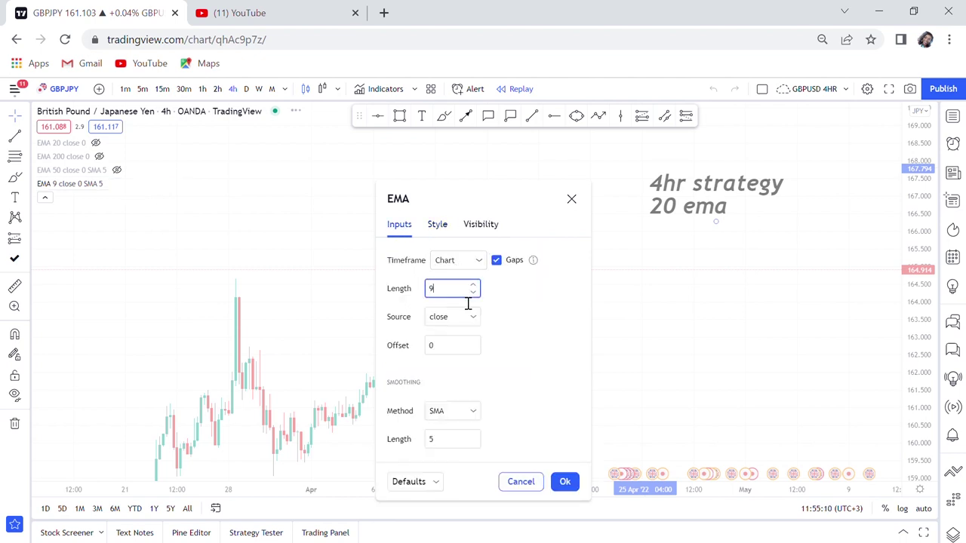
pyautogui.write('20')
# Style the new EMA line in red with the second-thickest line width and close its settings.
pyautogui.click(438, 224)
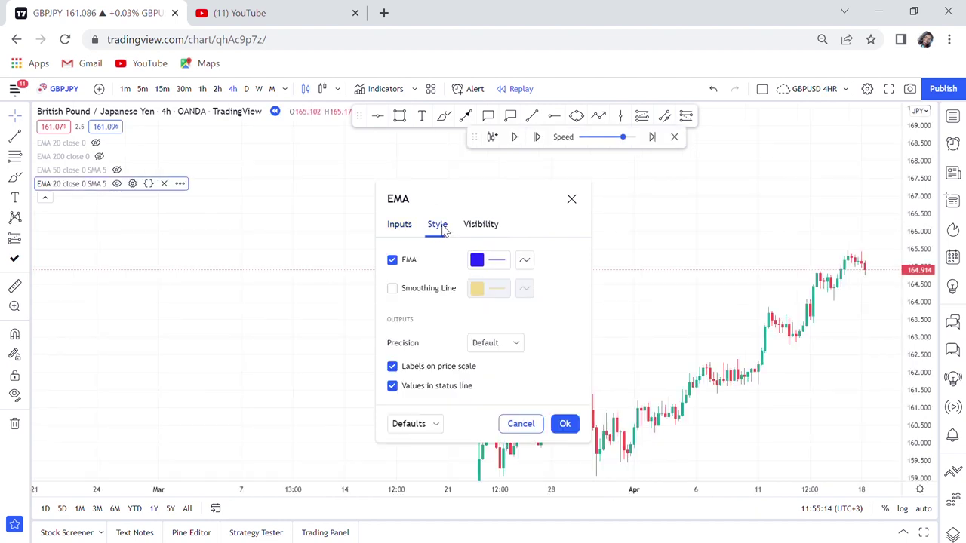
pyautogui.click(486, 261)
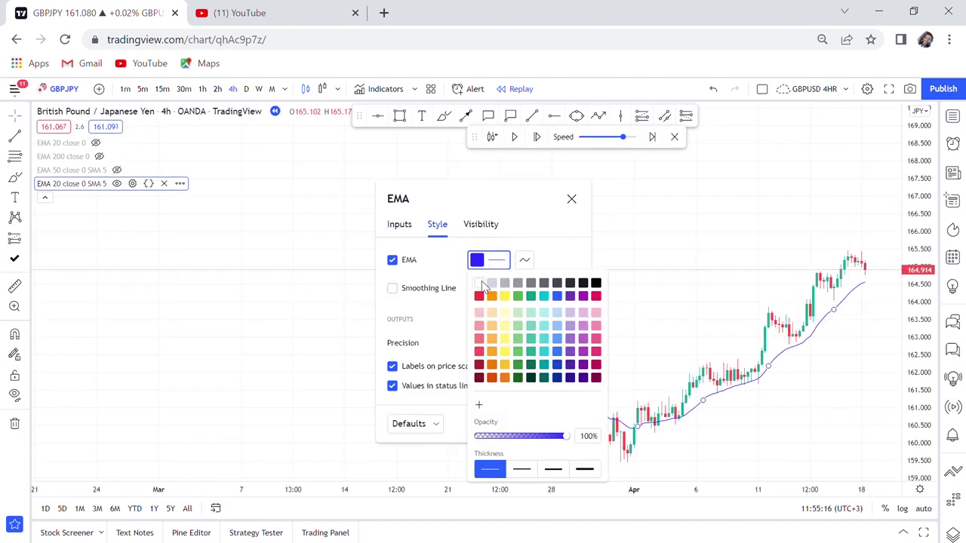
pyautogui.click(479, 283)
pyautogui.click(479, 295)
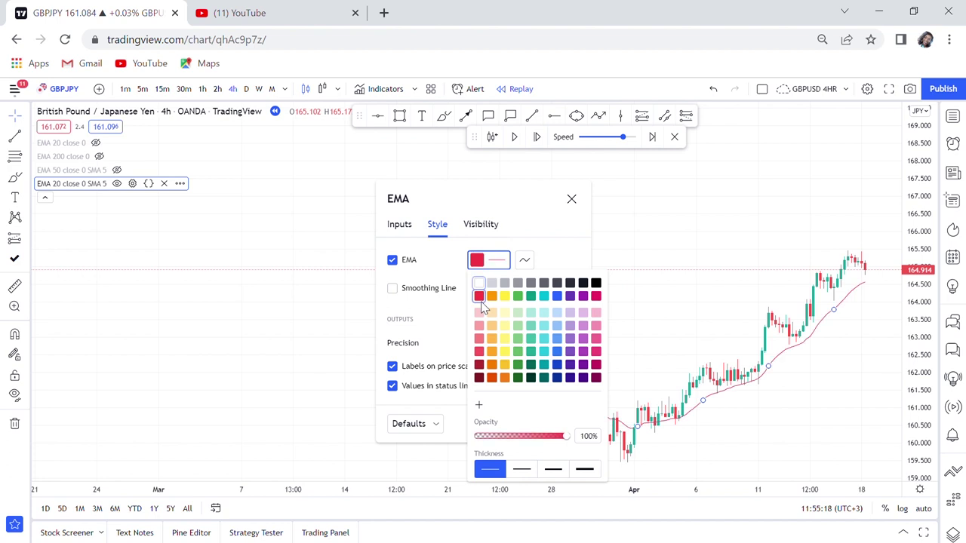
pyautogui.click(552, 475)
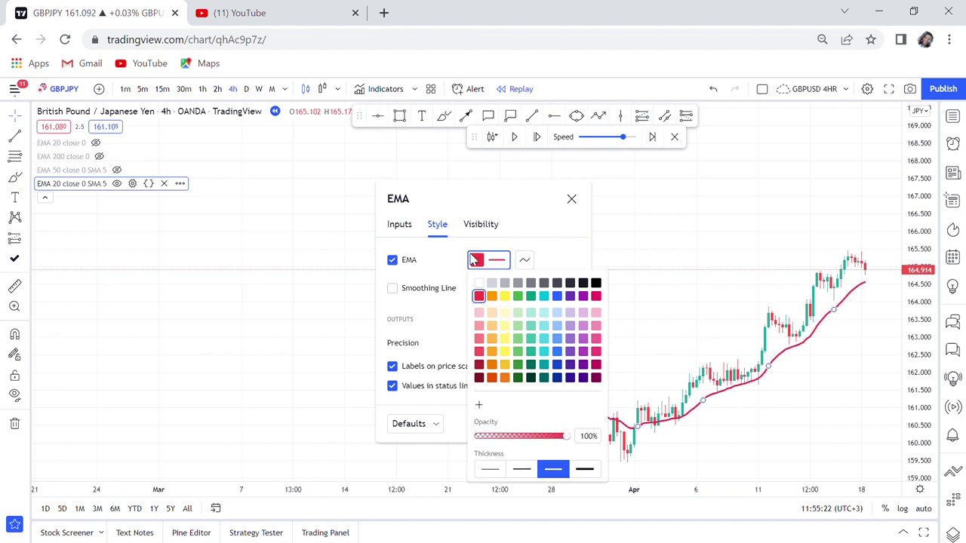
pyautogui.click(571, 197)
pyautogui.click(572, 198)
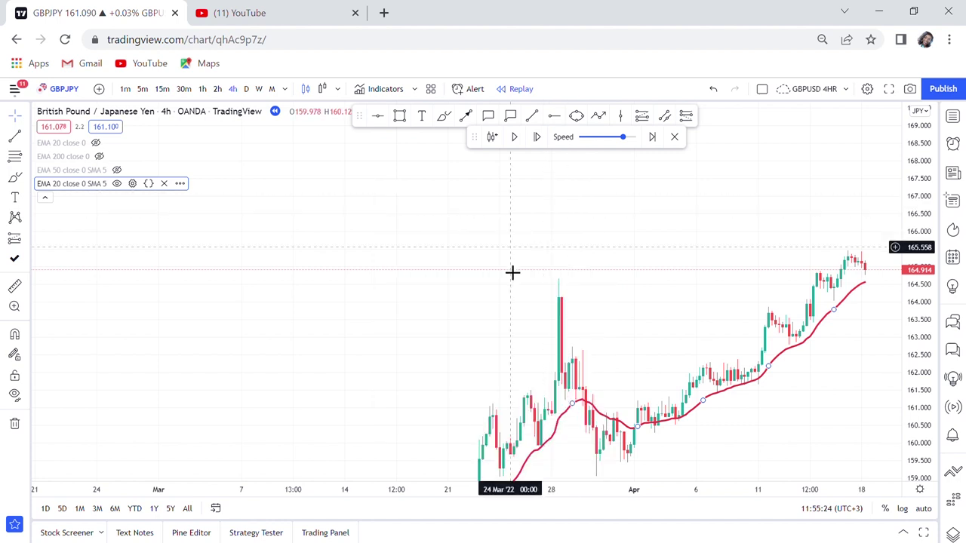
# Remove the newly added EMA indicator from the chart.
pyautogui.moveTo(114, 191)
pyautogui.click(164, 184)
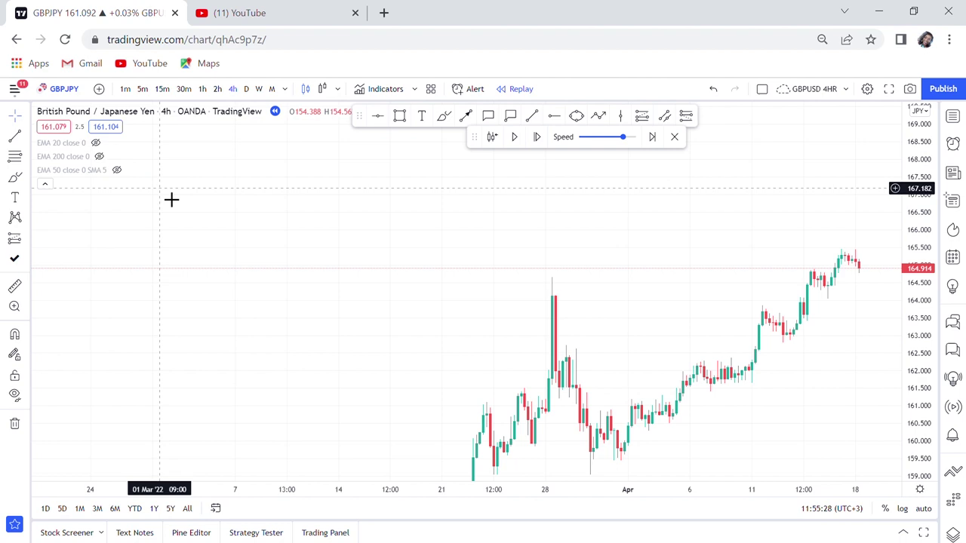
# Delete all drawings from the chart, including the strategy text and the old horizontal lines.
pyautogui.moveTo(644, 345); pyautogui.dragTo(470, 329)
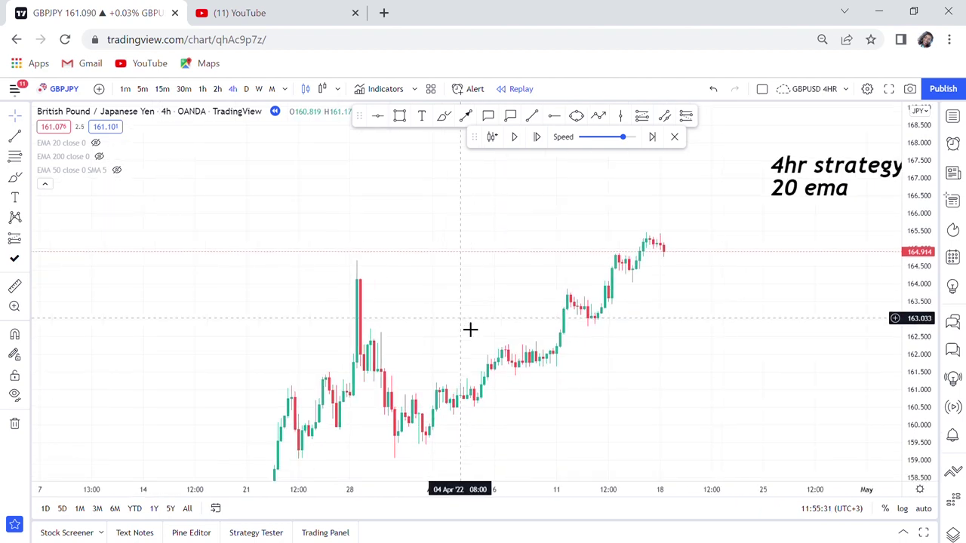
pyautogui.moveTo(660, 375); pyautogui.dragTo(502, 312)
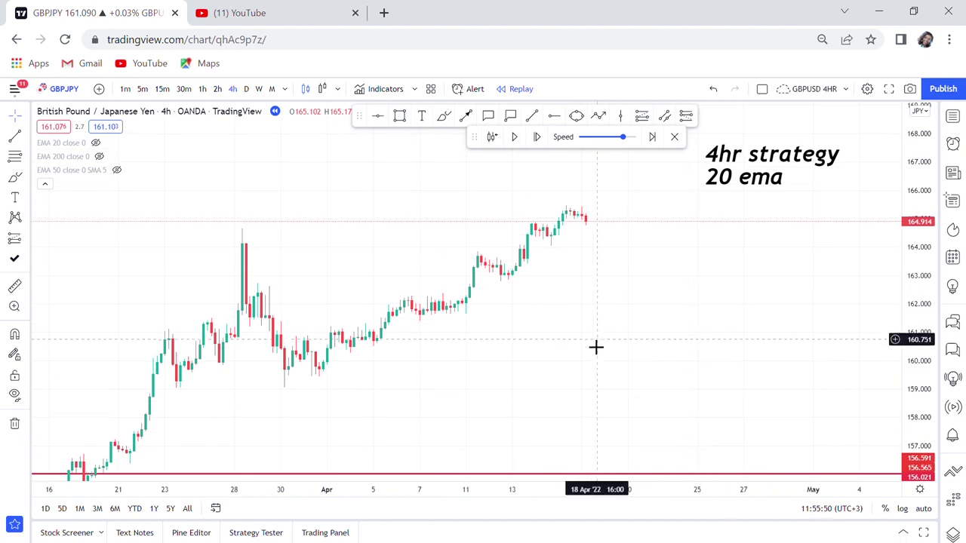
pyautogui.click(15, 423)
# Draw a horizontal line just under the early-March low, at about 150.99.
pyautogui.scroll(-2, 403, 403)
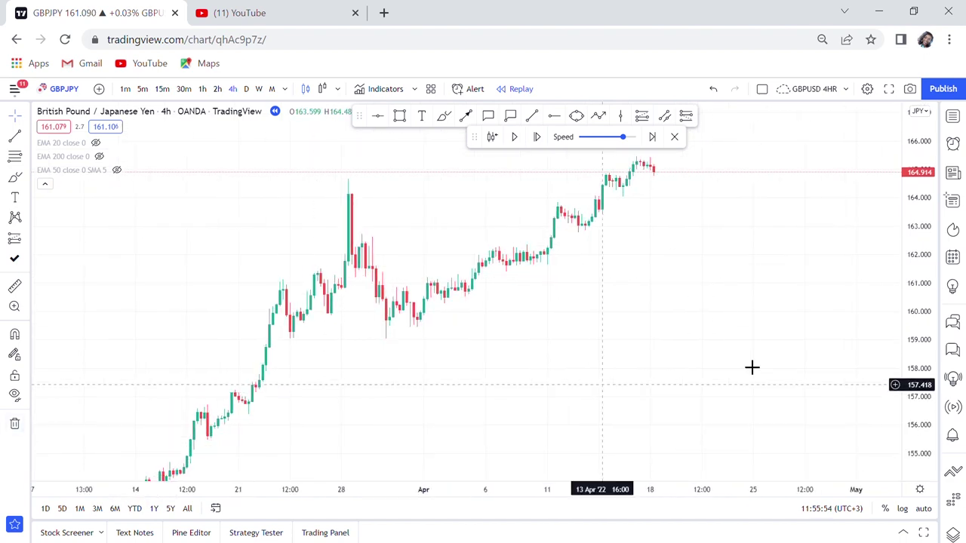
pyautogui.moveTo(923, 190); pyautogui.dragTo(911, 298)
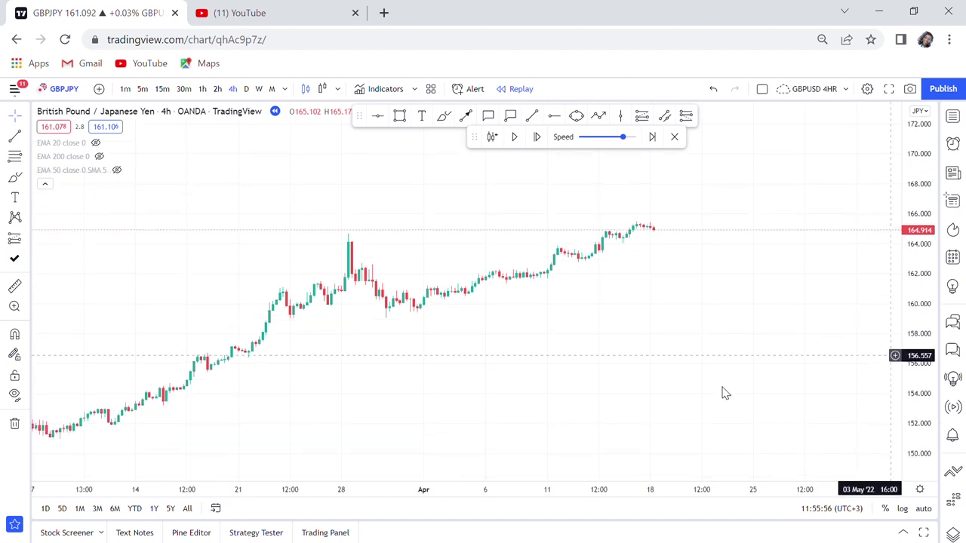
pyautogui.moveTo(451, 422); pyautogui.dragTo(638, 359)
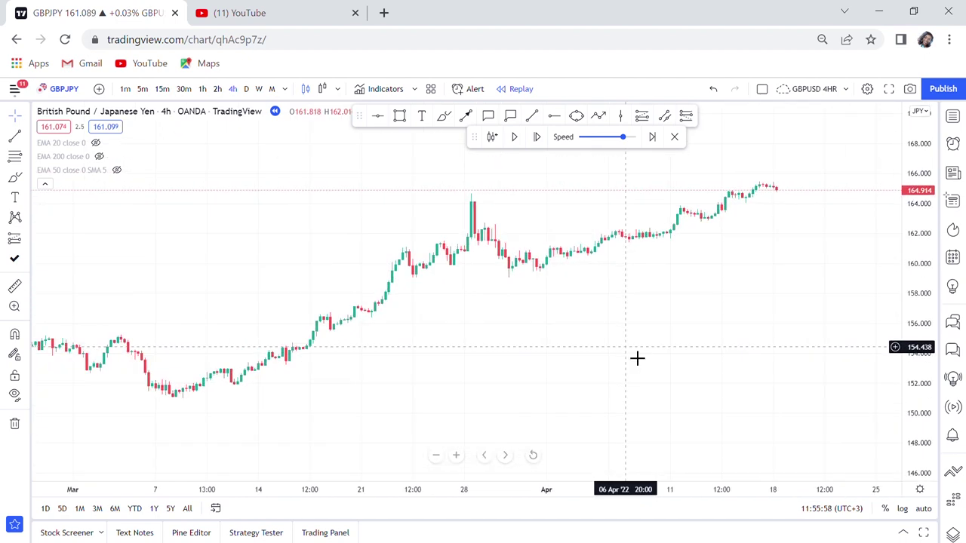
pyautogui.click(378, 115)
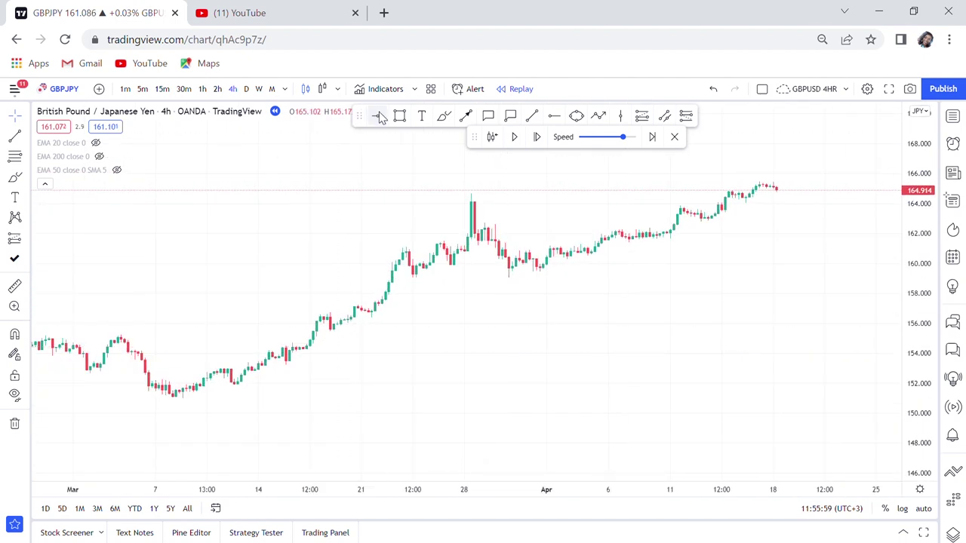
pyautogui.click(220, 400)
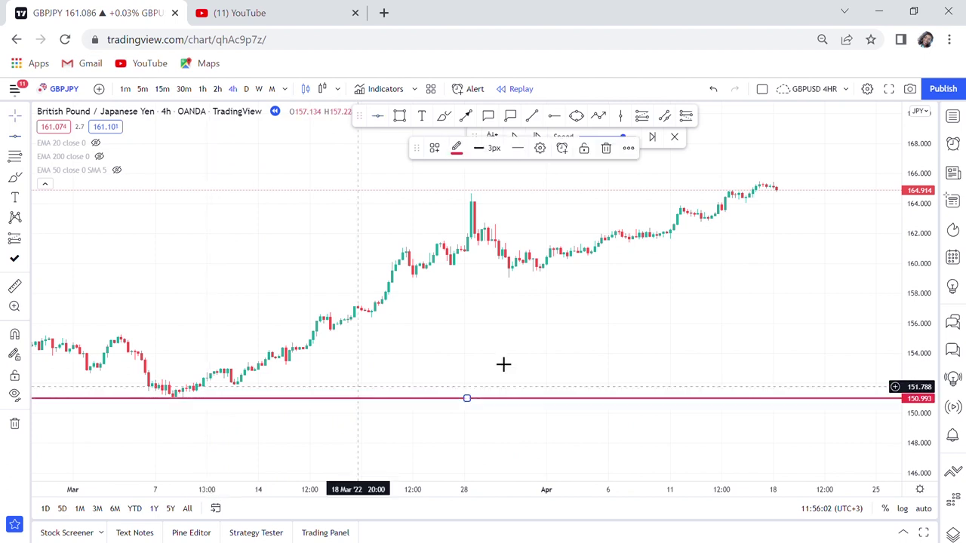
# Draw a second horizontal line just above the mid-April high, at about 165.64, and bring both lines into view.
pyautogui.moveTo(626, 325); pyautogui.dragTo(515, 363)
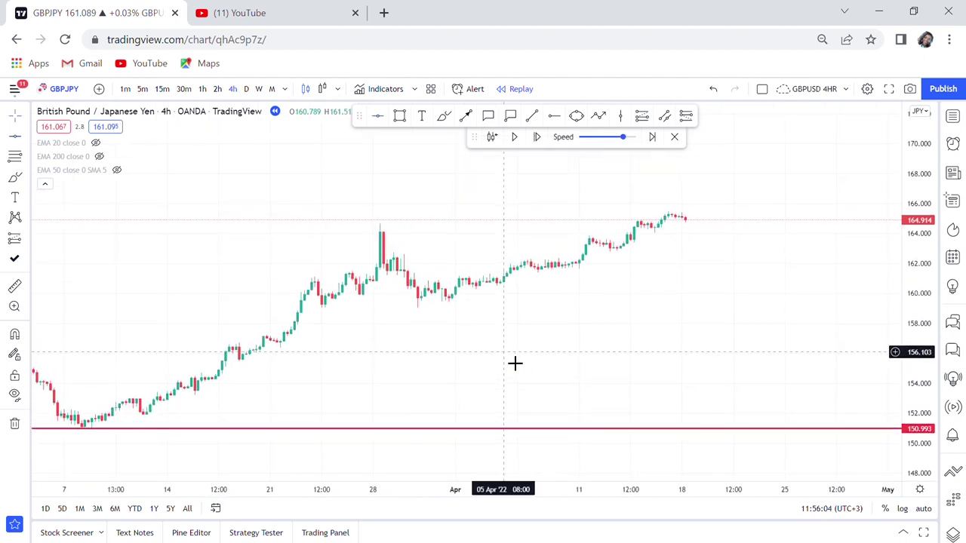
pyautogui.click(379, 117)
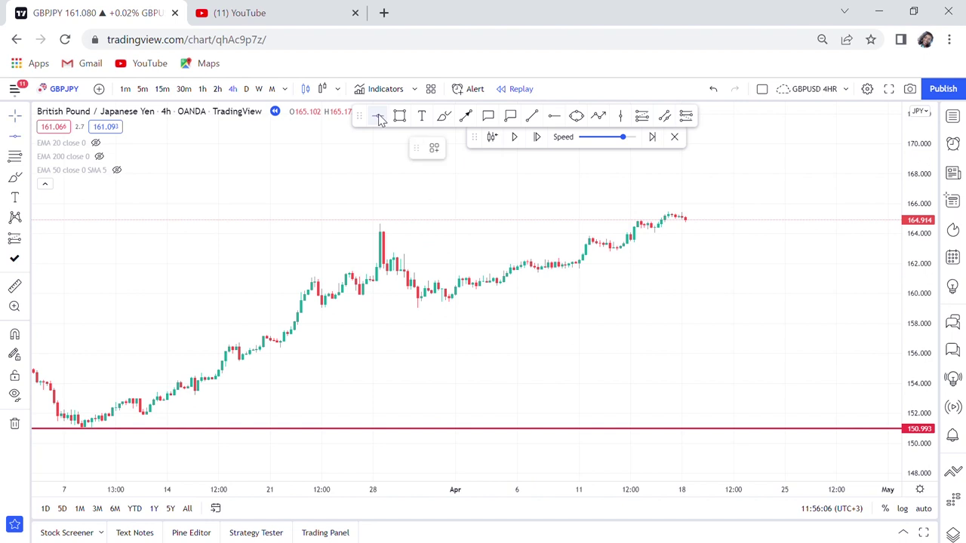
pyautogui.click(655, 220)
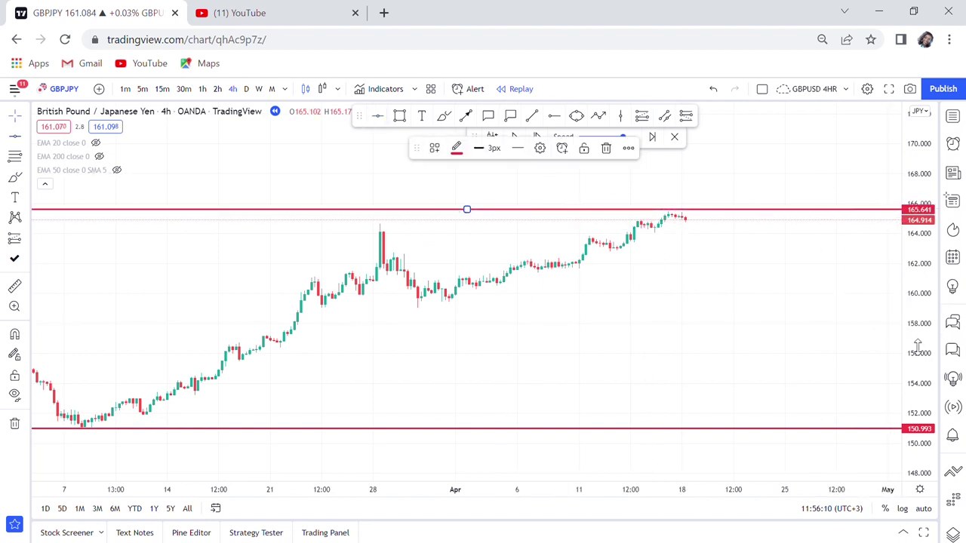
pyautogui.moveTo(916, 339); pyautogui.dragTo(893, 238)
pyautogui.moveTo(732, 340); pyautogui.dragTo(698, 331)
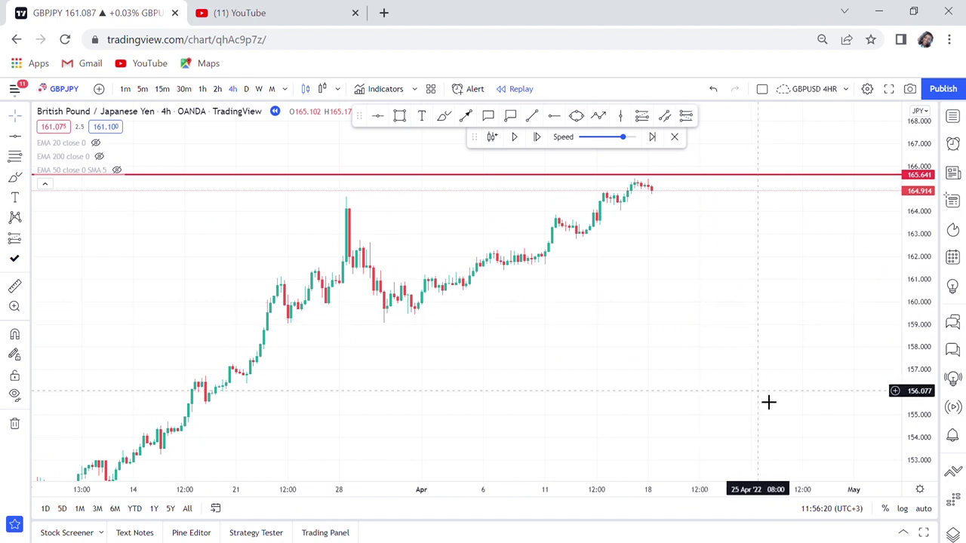
pyautogui.moveTo(767, 400); pyautogui.dragTo(769, 319)
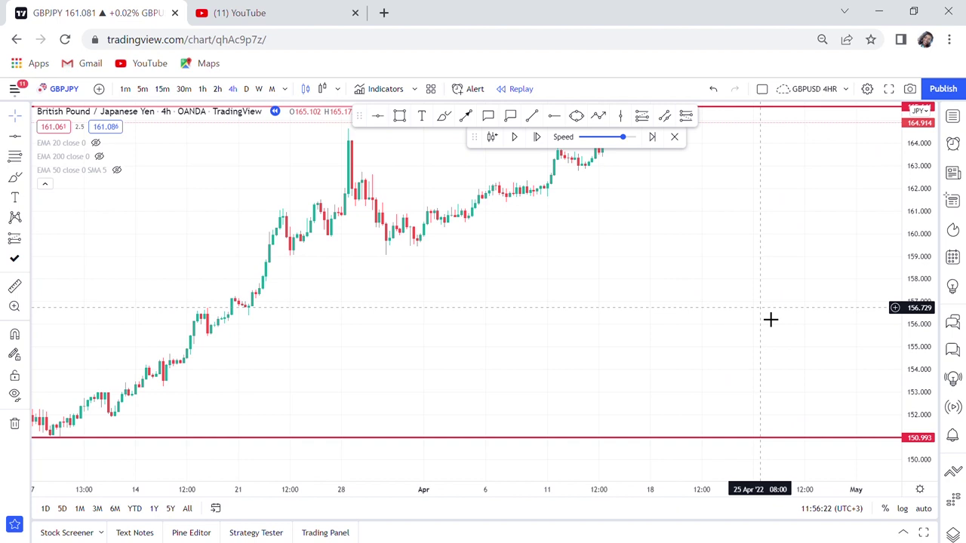
pyautogui.moveTo(737, 293); pyautogui.dragTo(802, 337)
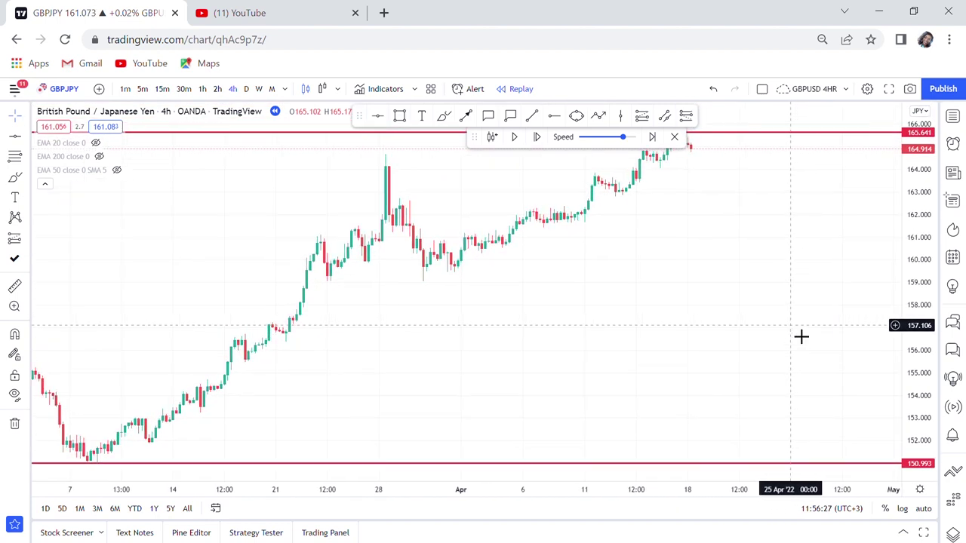
# Draw a trend line rising from the early-March low at about 151.09 to about 161.3 beyond the latest candles.
pyautogui.click(531, 115)
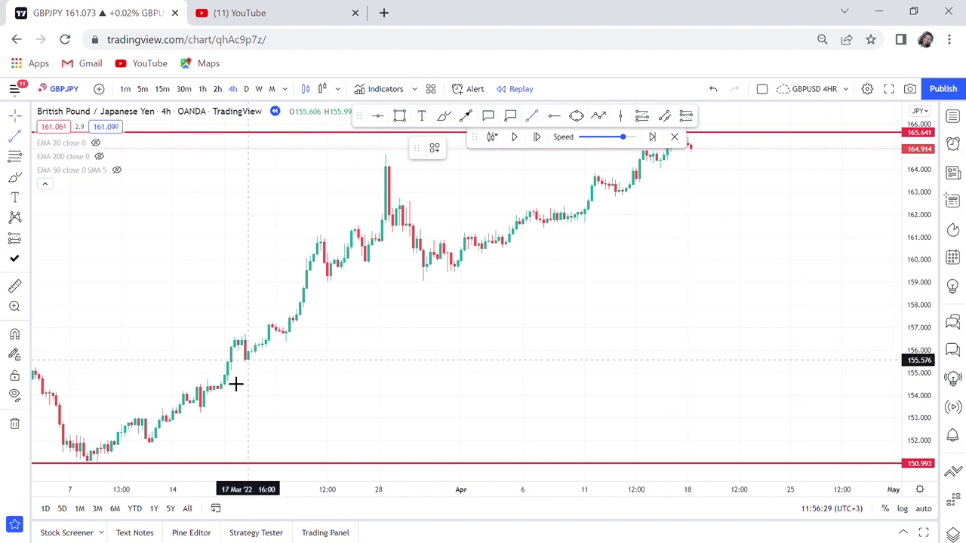
pyautogui.click(96, 459)
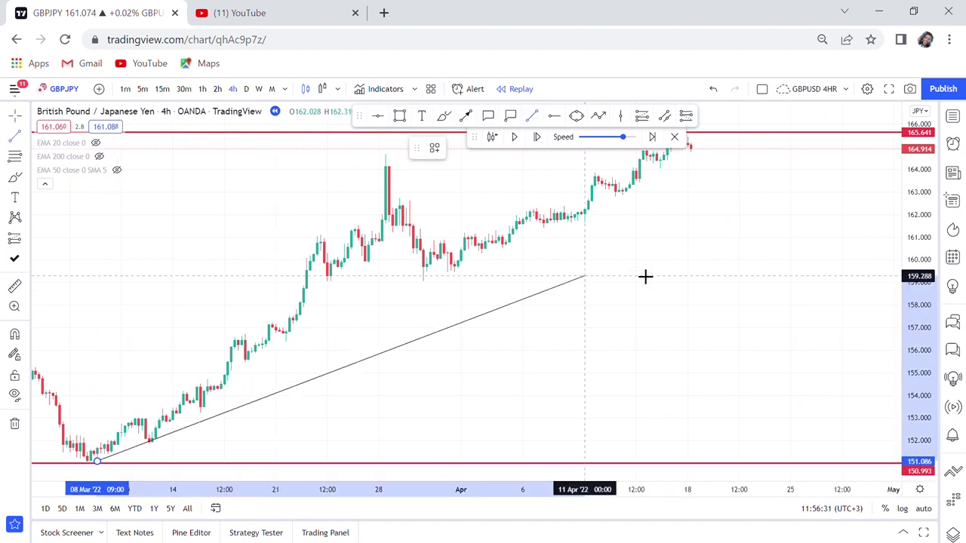
pyautogui.click(749, 231)
pyautogui.moveTo(545, 284); pyautogui.dragTo(620, 311)
pyautogui.scroll(-3, 620, 312)
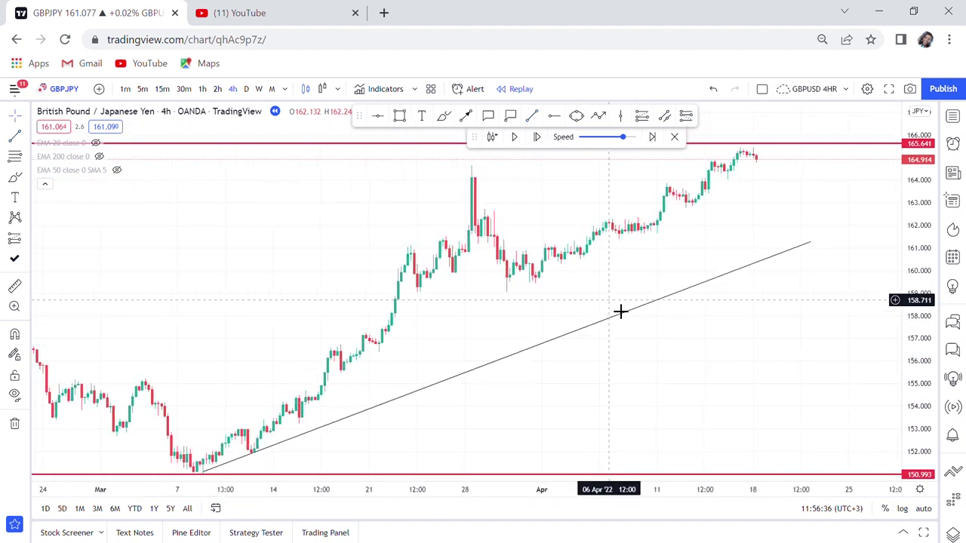
# Draw a second, steeper trend line from the 10 March low at about 152.02, under the mid-April lows, to about 165.1 on 20 April.
pyautogui.moveTo(914, 372); pyautogui.dragTo(897, 282)
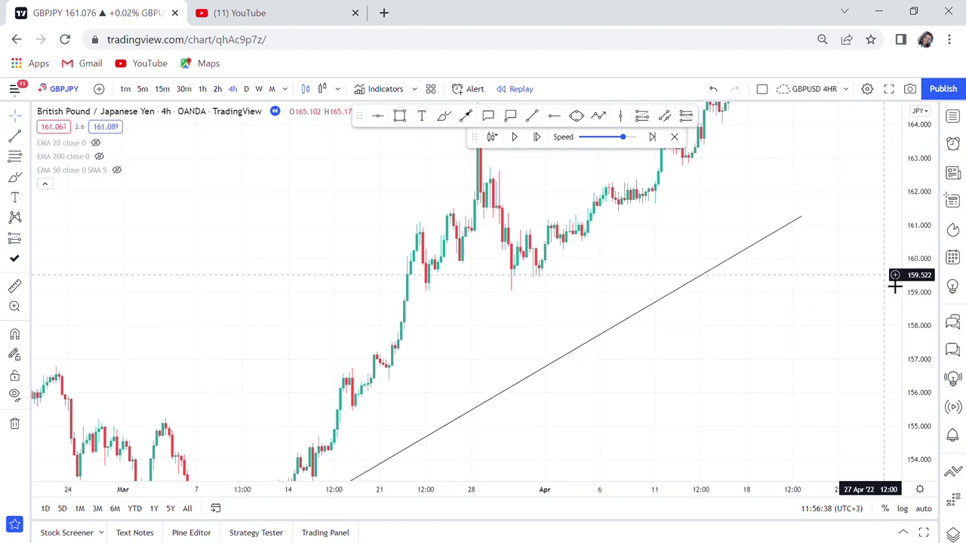
pyautogui.moveTo(744, 325); pyautogui.dragTo(834, 278)
pyautogui.doubleClick(916, 287)
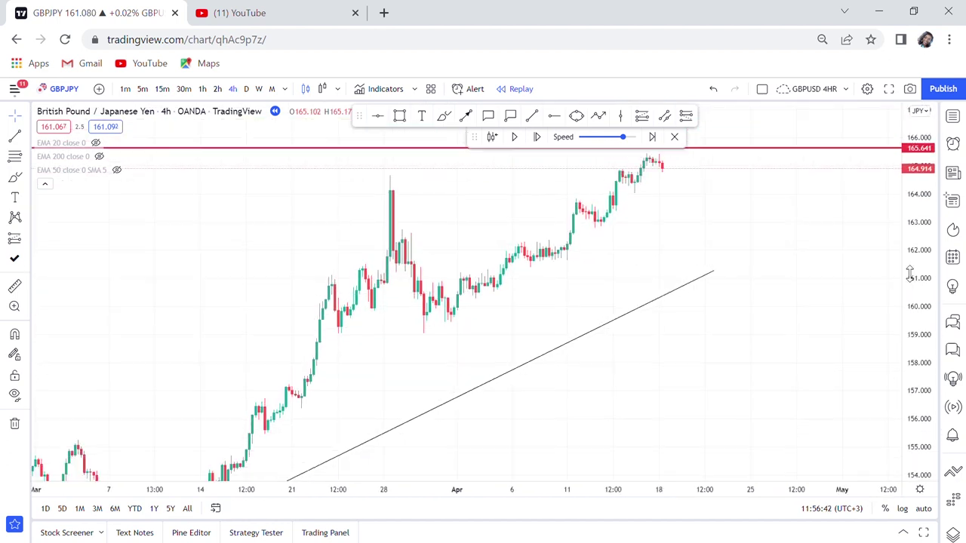
pyautogui.click(531, 116)
pyautogui.click(191, 472)
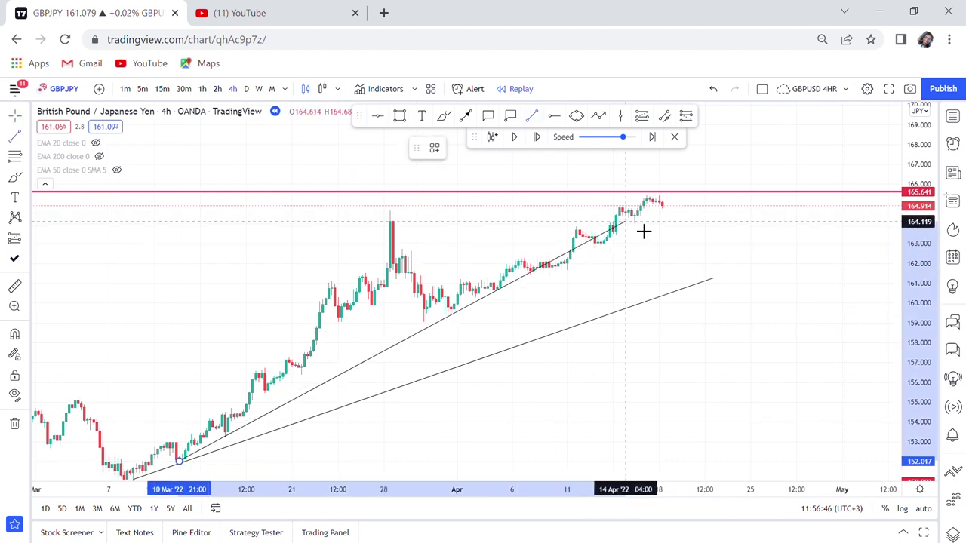
pyautogui.click(702, 203)
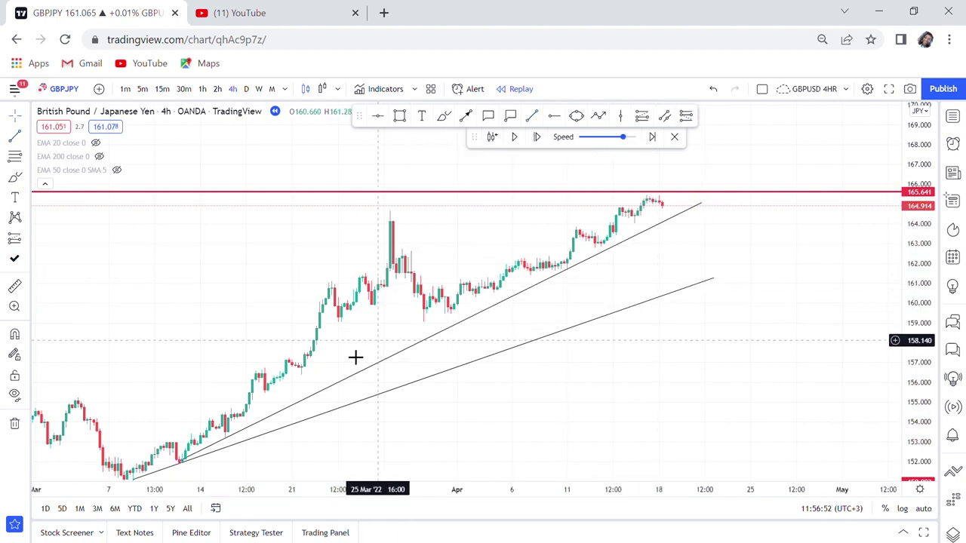
# Move the start point of the steeper trend line back to about 151.62 on 10 March.
pyautogui.moveTo(339, 355); pyautogui.dragTo(470, 267)
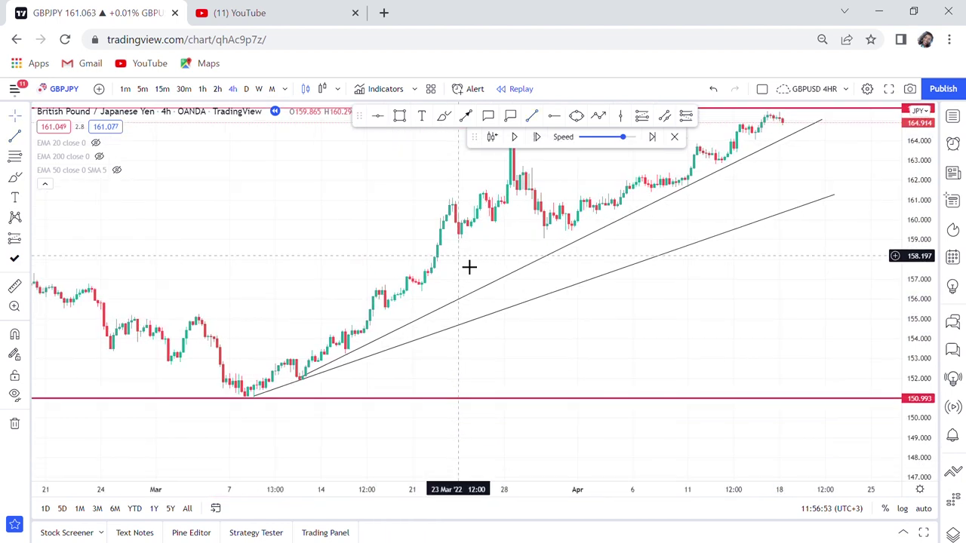
pyautogui.click(298, 388)
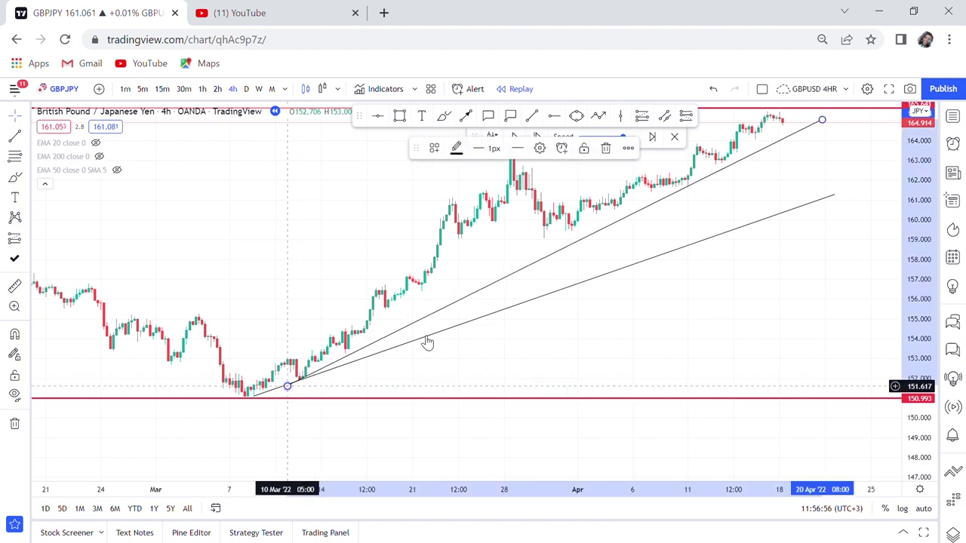
pyautogui.click(667, 228)
pyautogui.moveTo(667, 228); pyautogui.dragTo(565, 315)
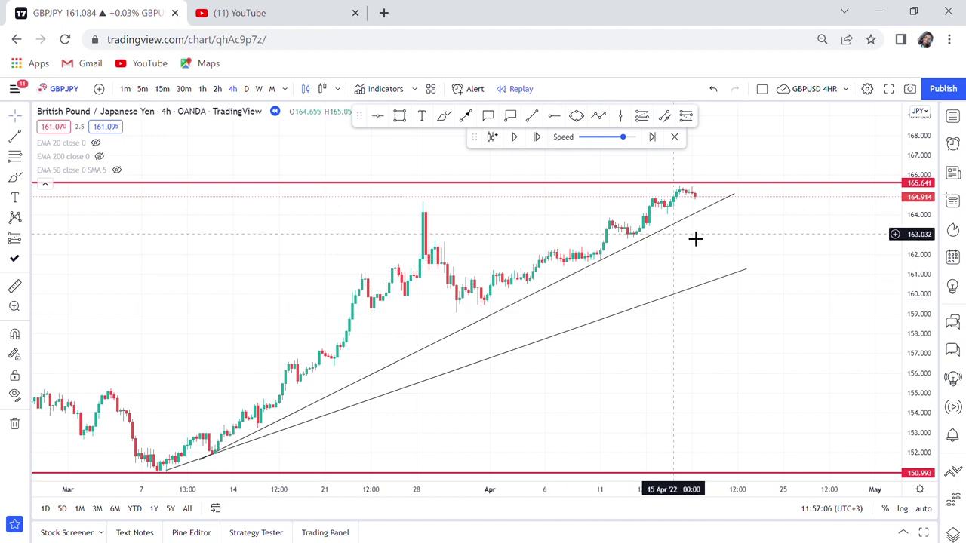
# Examine the latest mid-April candles against the 20 EMA, the steeper trend line and the upper horizontal line.
pyautogui.moveTo(769, 249); pyautogui.dragTo(710, 270)
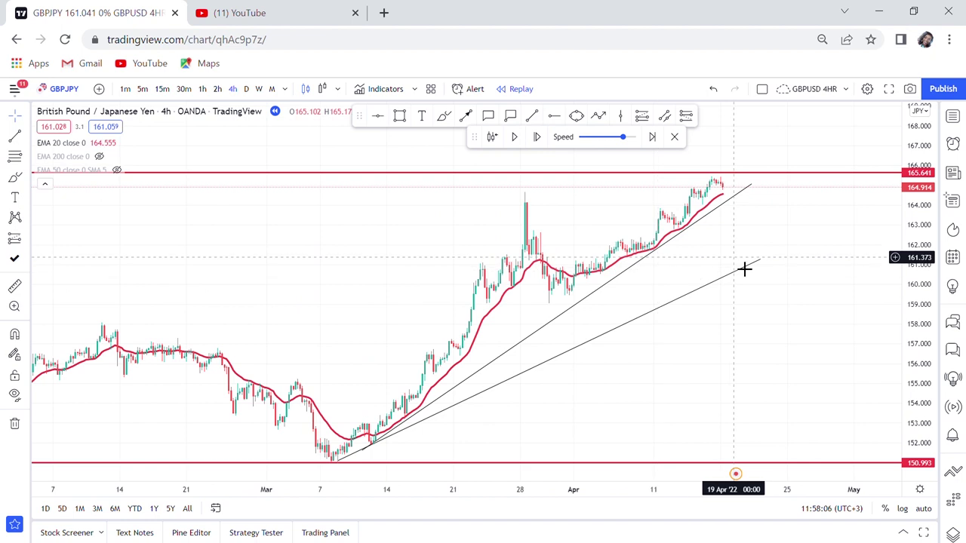
pyautogui.moveTo(743, 267); pyautogui.dragTo(617, 289)
pyautogui.scroll(2, 616, 289)
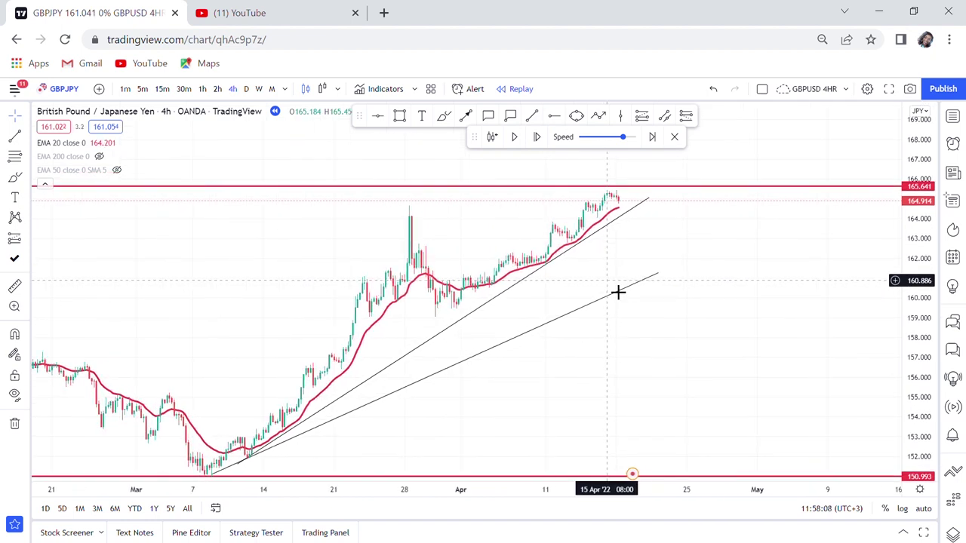
pyautogui.moveTo(934, 431); pyautogui.dragTo(934, 468)
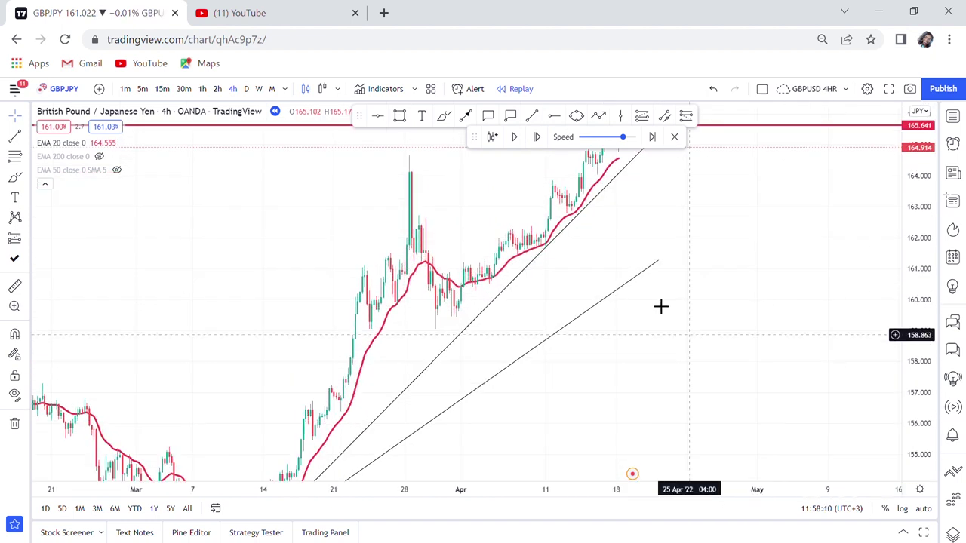
pyautogui.moveTo(694, 226); pyautogui.dragTo(687, 283)
pyautogui.scroll(2, 686, 283)
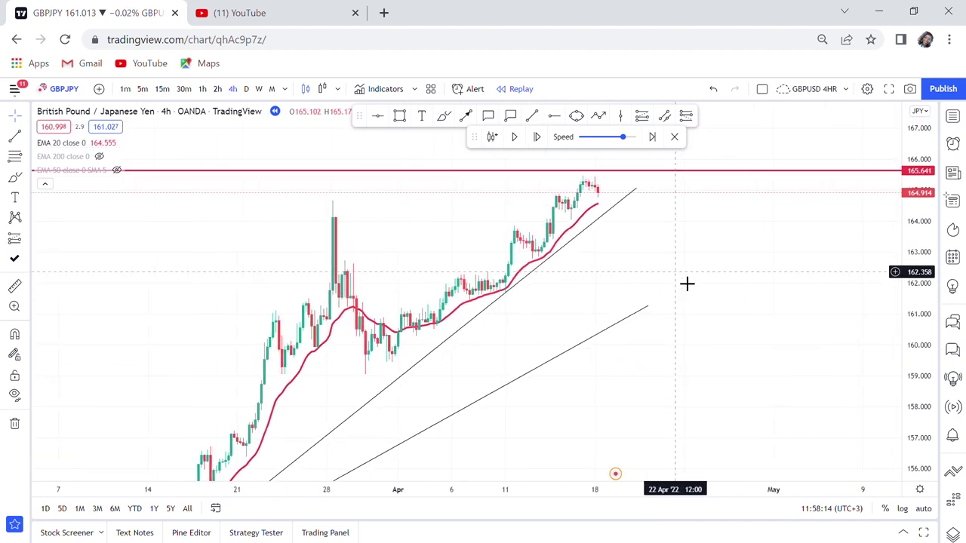
pyautogui.rightClick(687, 282)
pyautogui.click(558, 329)
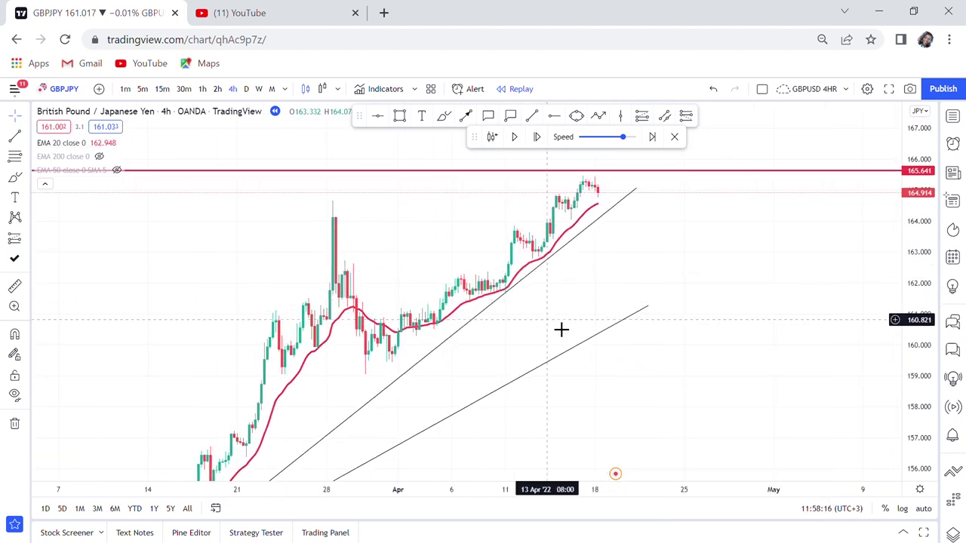
pyautogui.click(604, 198)
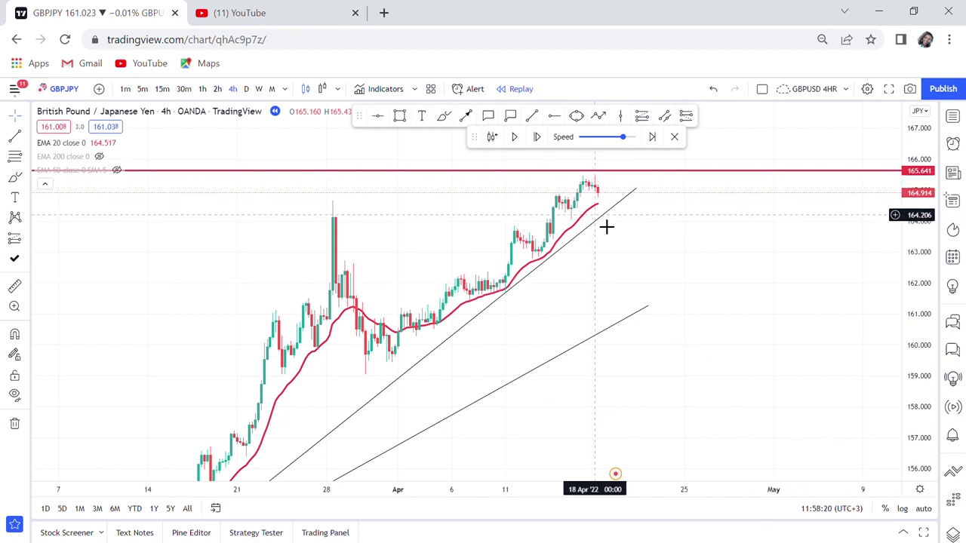
# Step the bar replay forward to reveal the next two 4-hour candles above the 20 EMA.
pyautogui.scroll(2, 536, 318)
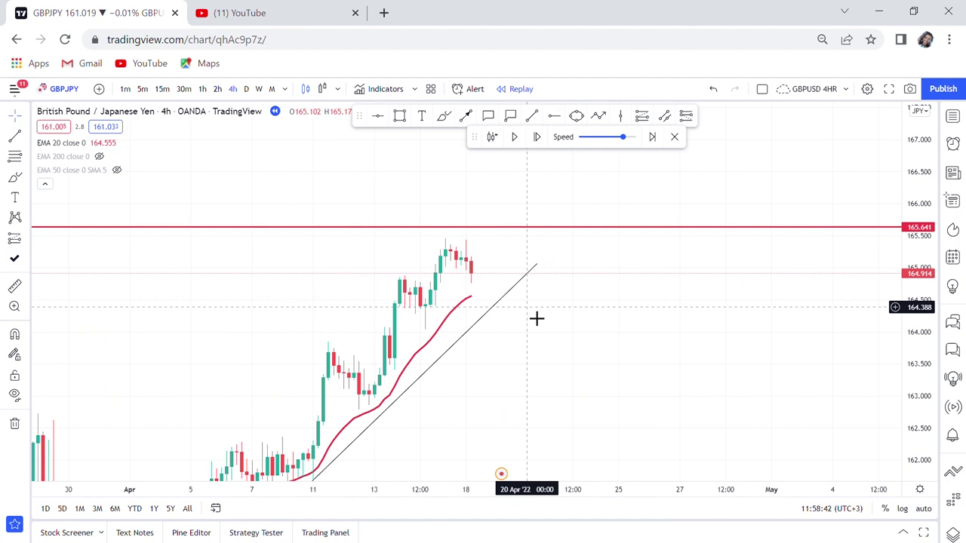
pyautogui.click(539, 140)
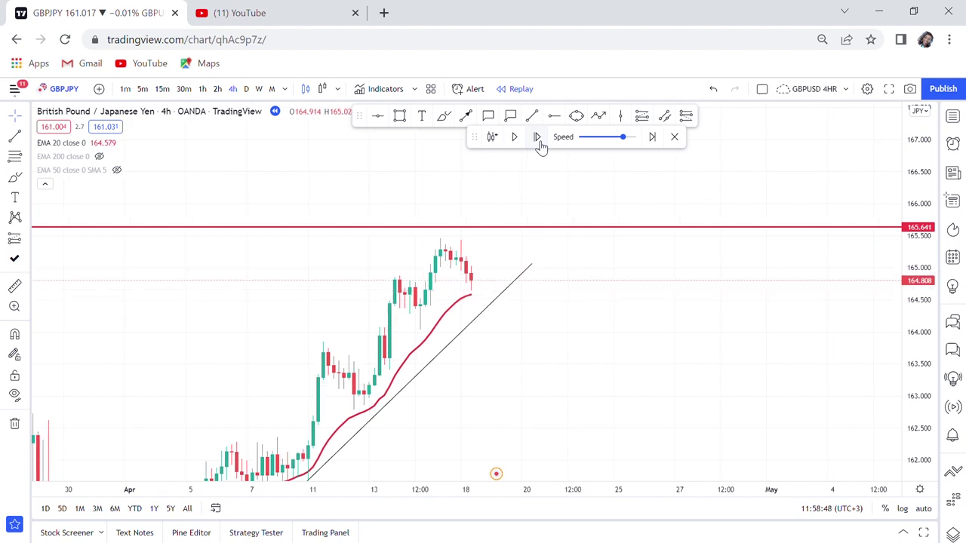
pyautogui.click(539, 140)
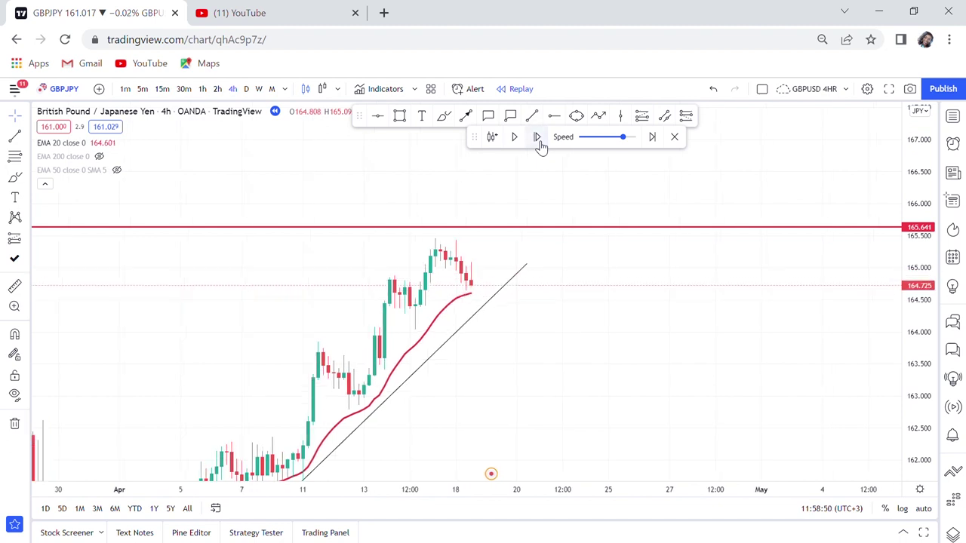
pyautogui.click(538, 140)
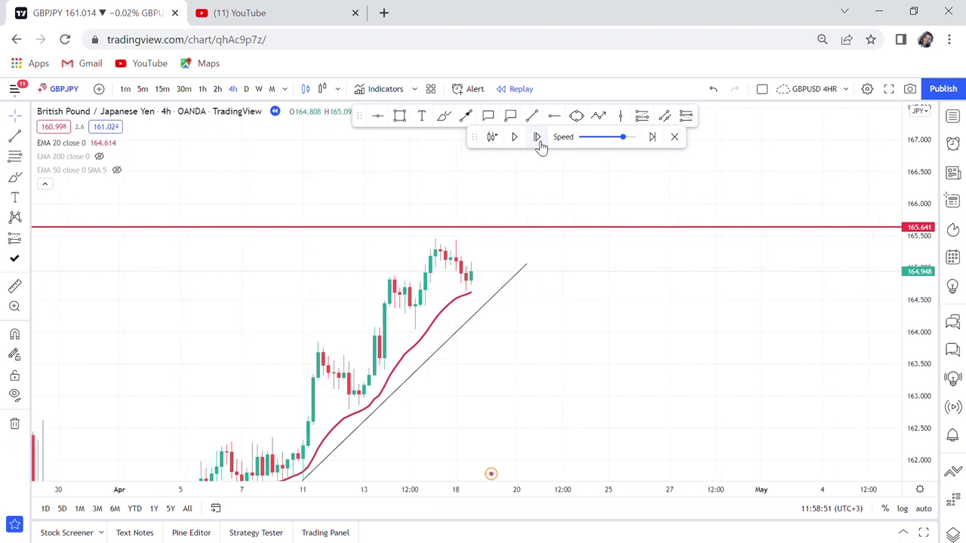
# Draw a rectangle around the latest candles from about 165.10 down to 164.71, spanning 15 to 20 April.
pyautogui.click(400, 117)
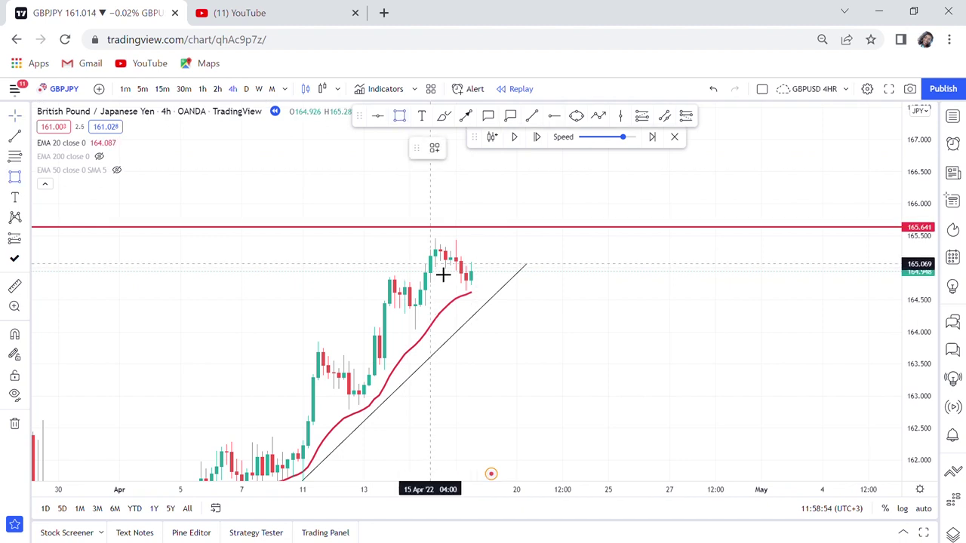
pyautogui.moveTo(441, 274); pyautogui.dragTo(547, 298)
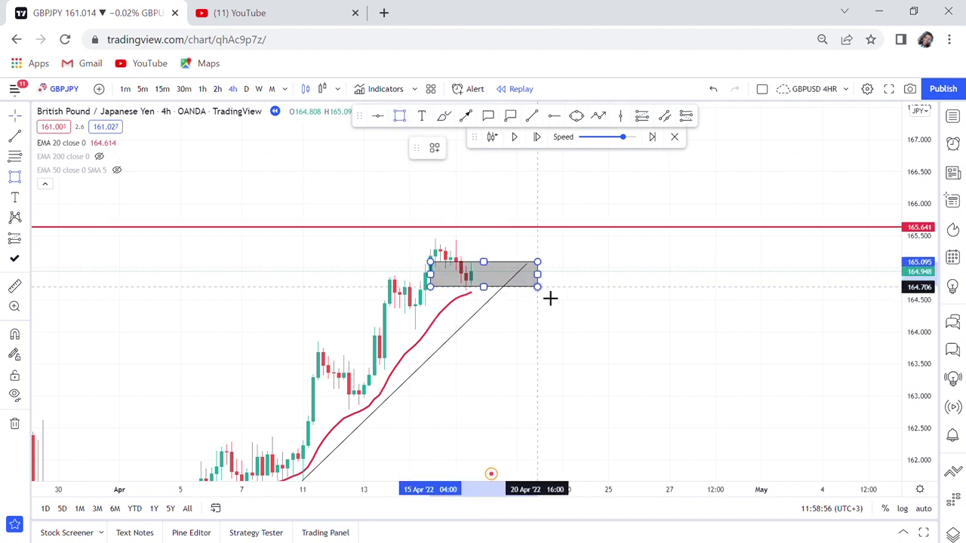
pyautogui.click(631, 295)
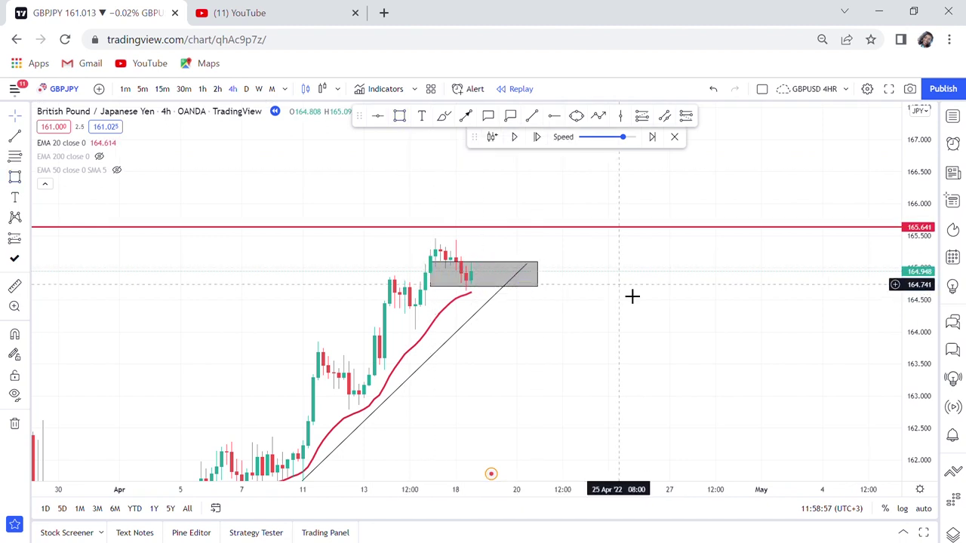
# Add a callout reading "wbb" that points to the lower edge of the rectangle, with its label at about 165.30.
pyautogui.click(488, 116)
pyautogui.click(532, 280)
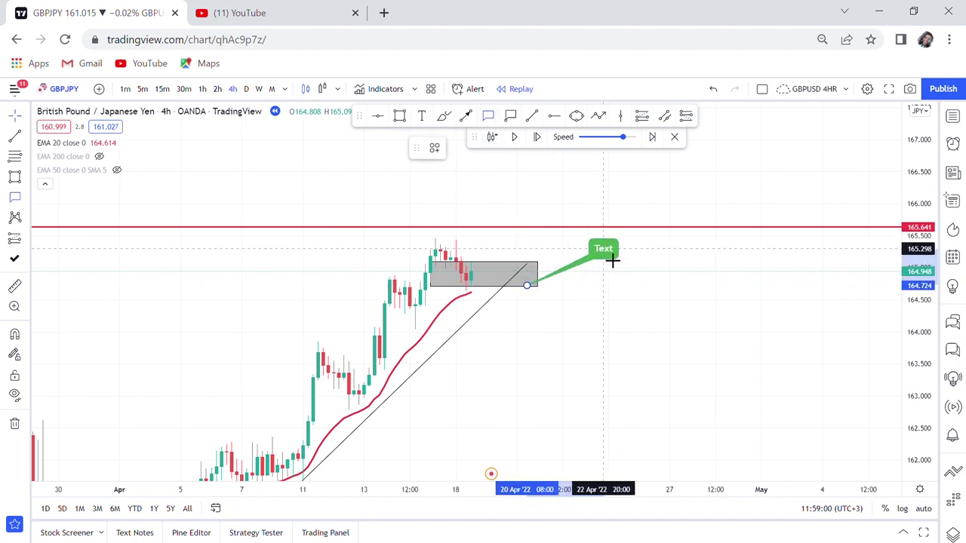
pyautogui.click(607, 255)
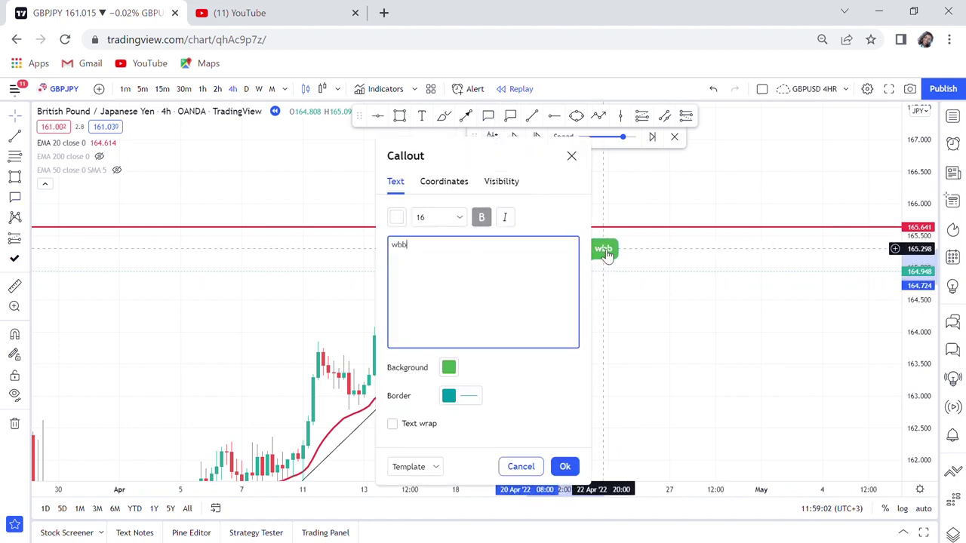
pyautogui.click(631, 297)
# Examine the marked zone in relation to the whole uptrend, both trend lines and the high and low levels.
pyautogui.moveTo(627, 332); pyautogui.dragTo(735, 280)
pyautogui.scroll(-3, 735, 280)
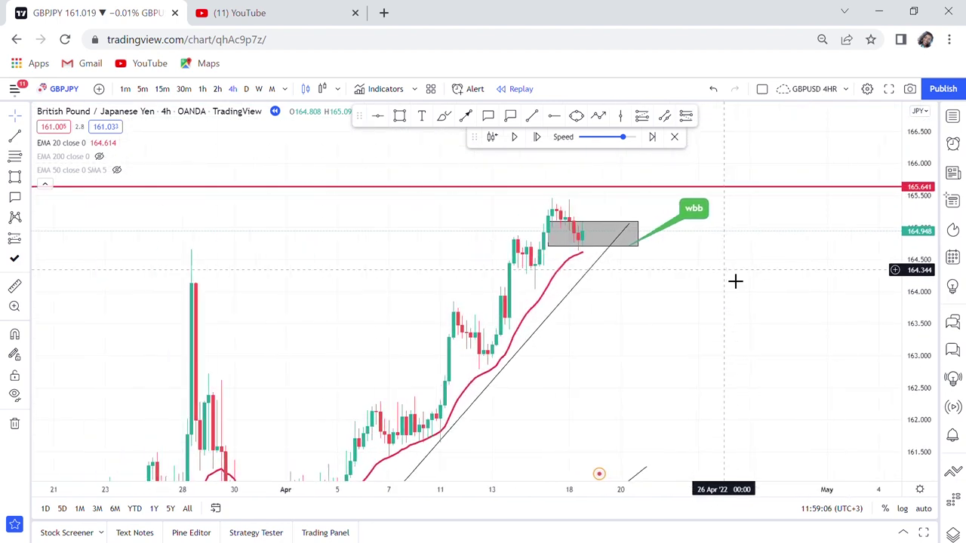
pyautogui.moveTo(923, 182); pyautogui.dragTo(684, 355)
pyautogui.moveTo(734, 294); pyautogui.dragTo(799, 90)
pyautogui.moveTo(726, 254); pyautogui.dragTo(762, 268)
pyautogui.doubleClick(915, 190)
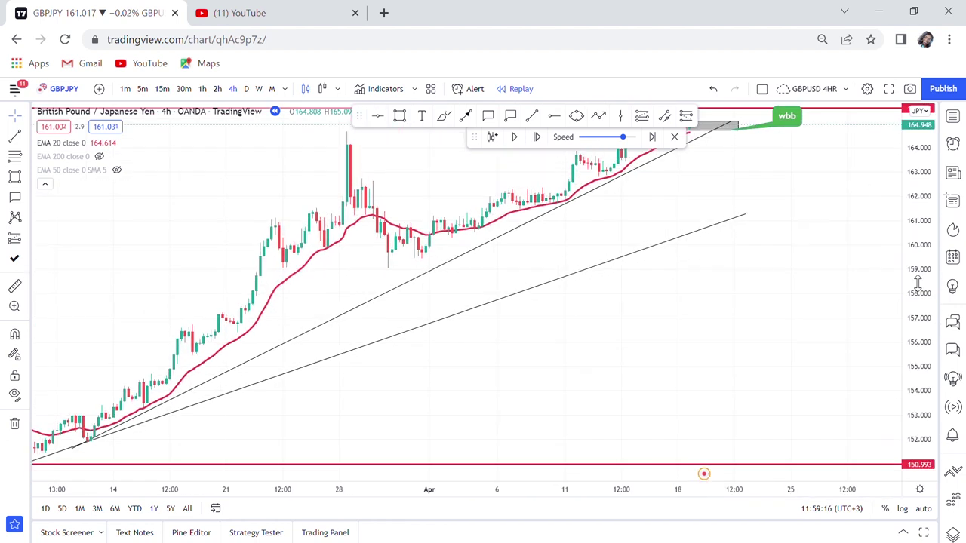
pyautogui.moveTo(724, 299); pyautogui.dragTo(662, 390)
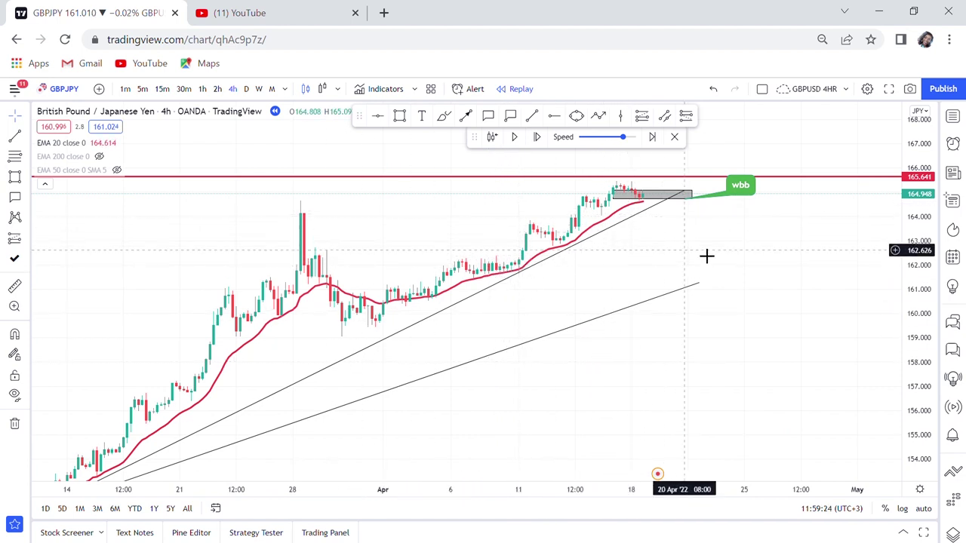
# Step the bar replay forward to reveal the next 4-hour candle after the "wbb" zone.
pyautogui.moveTo(702, 259); pyautogui.dragTo(640, 377)
pyautogui.moveTo(907, 328); pyautogui.dragTo(642, 242)
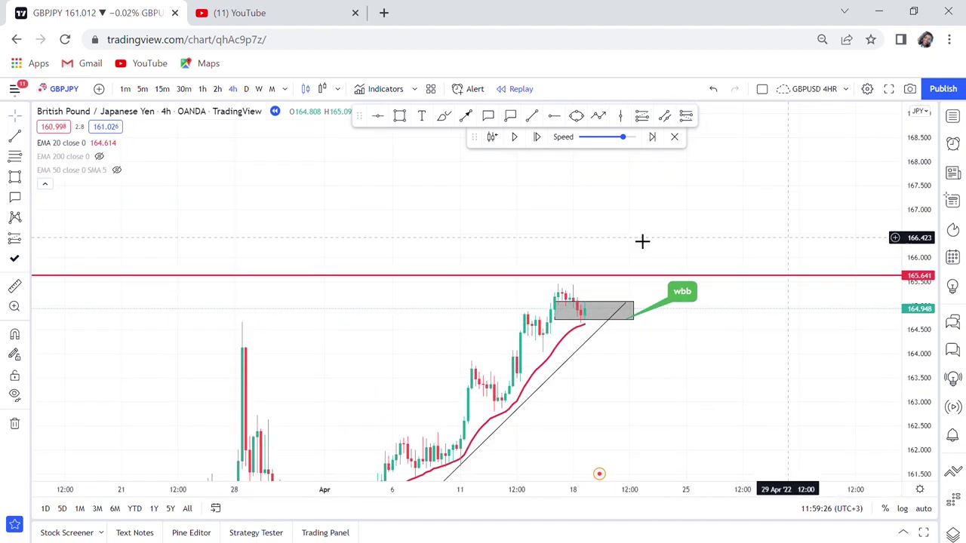
pyautogui.click(538, 137)
pyautogui.click(538, 138)
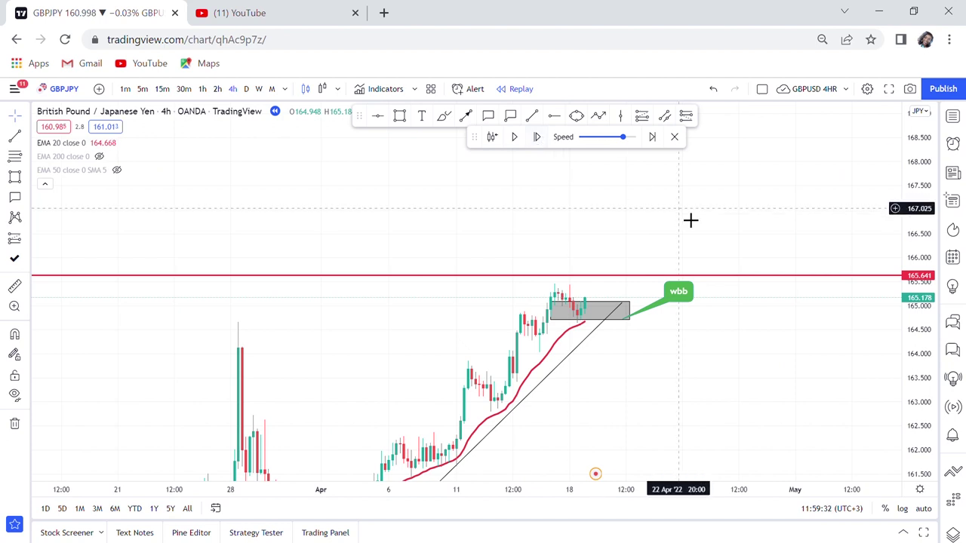
# Examine the newest candle at the "wbb" zone and compare it with the earlier price history and the 20 EMA.
pyautogui.scroll(4, 628, 308)
pyautogui.scroll(1, 626, 309)
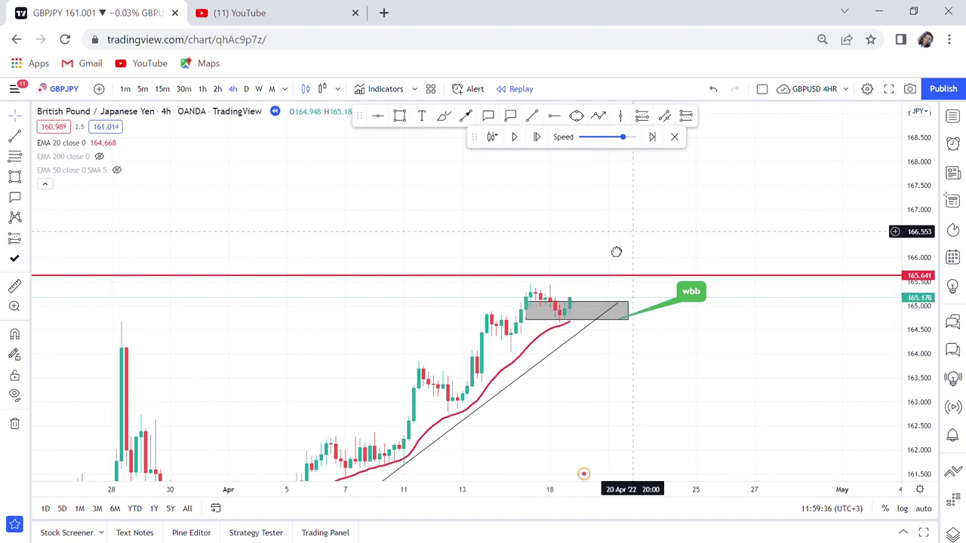
pyautogui.moveTo(615, 251); pyautogui.dragTo(569, 257)
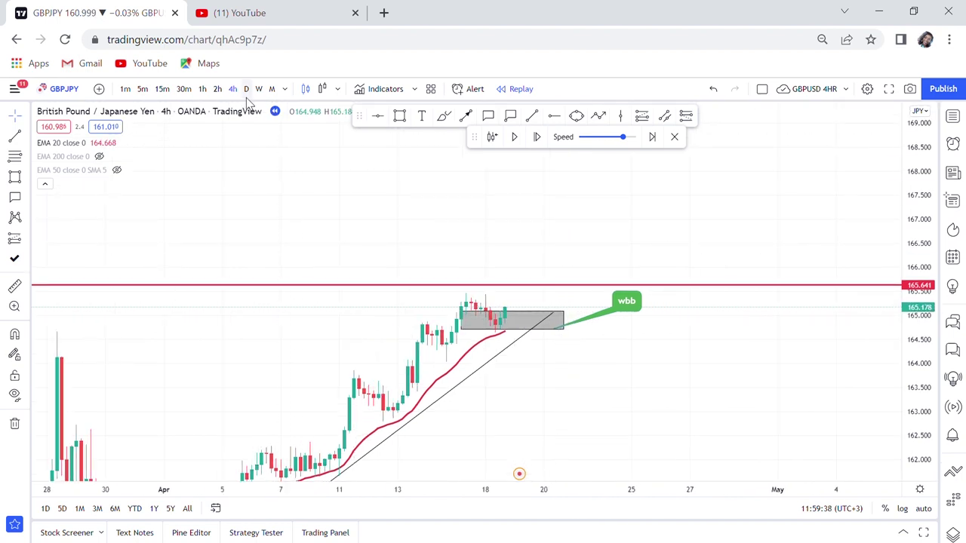
pyautogui.scroll(-3, 373, 190)
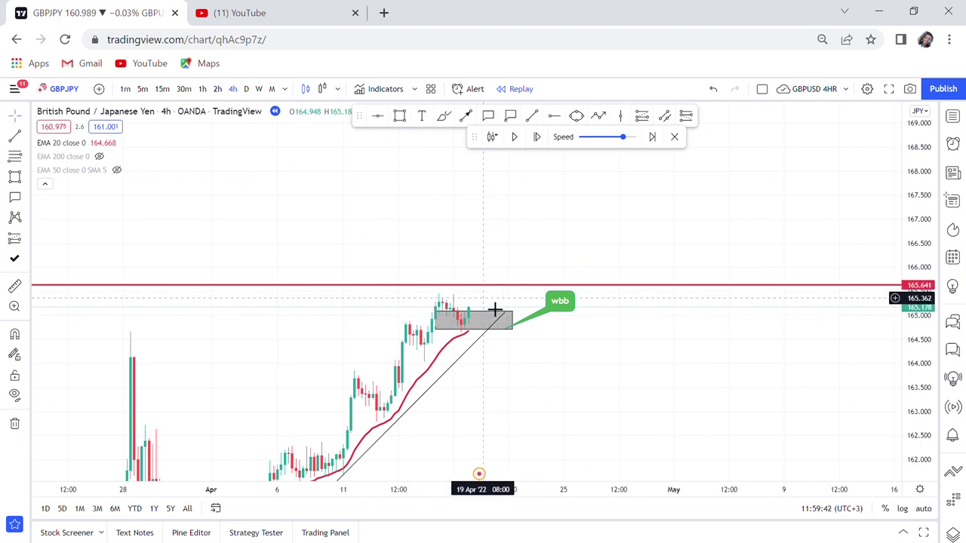
pyautogui.moveTo(303, 356); pyautogui.dragTo(626, 212)
pyautogui.scroll(-2, 626, 213)
pyautogui.moveTo(201, 289); pyautogui.dragTo(725, 262)
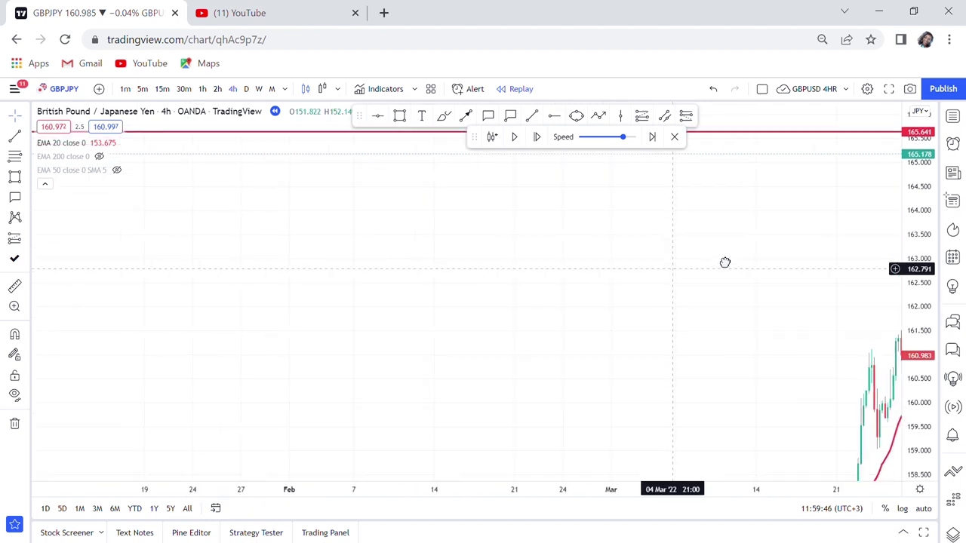
pyautogui.moveTo(856, 272); pyautogui.dragTo(108, 360)
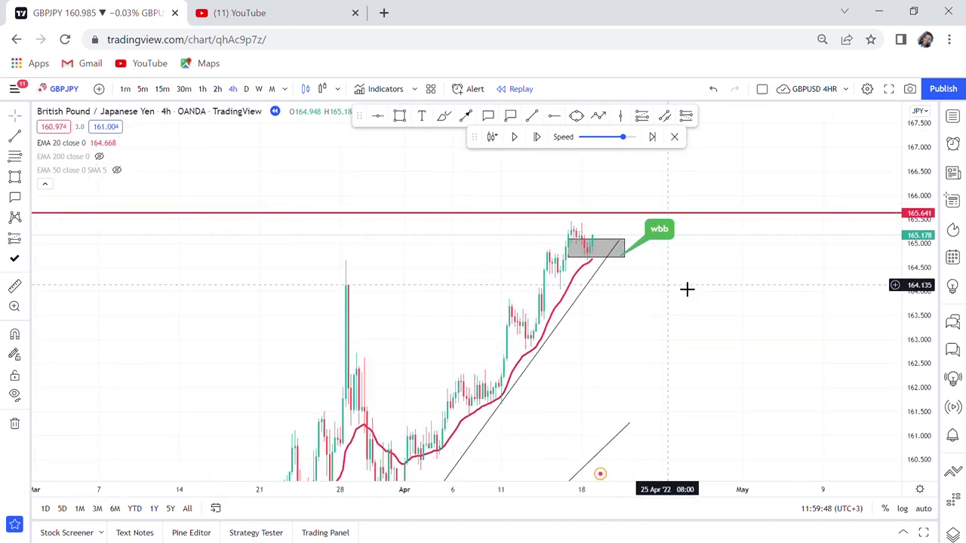
# Switch the GBPJPY chart from the 4-hour to the weekly timeframe.
pyautogui.scroll(5, 686, 289)
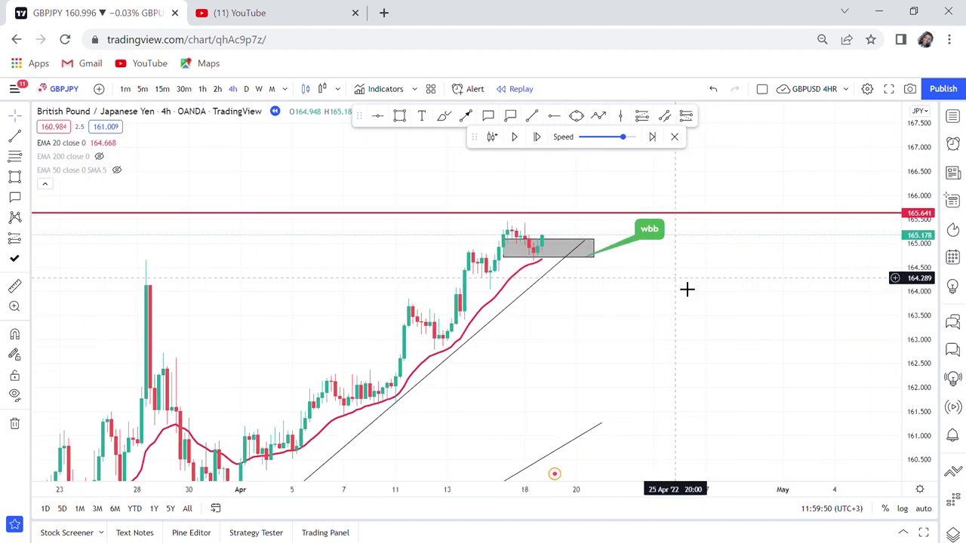
pyautogui.moveTo(741, 211); pyautogui.dragTo(751, 283)
pyautogui.scroll(1, 751, 283)
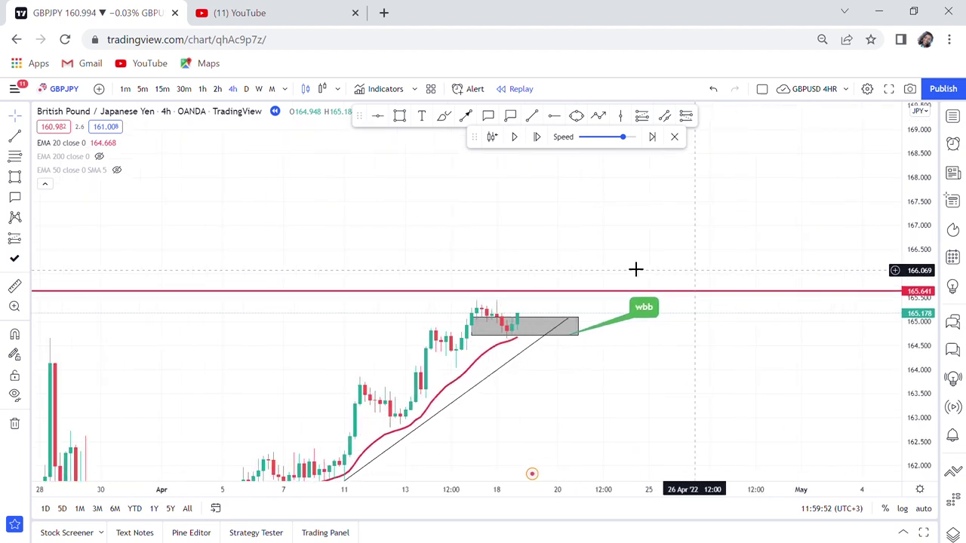
pyautogui.click(259, 89)
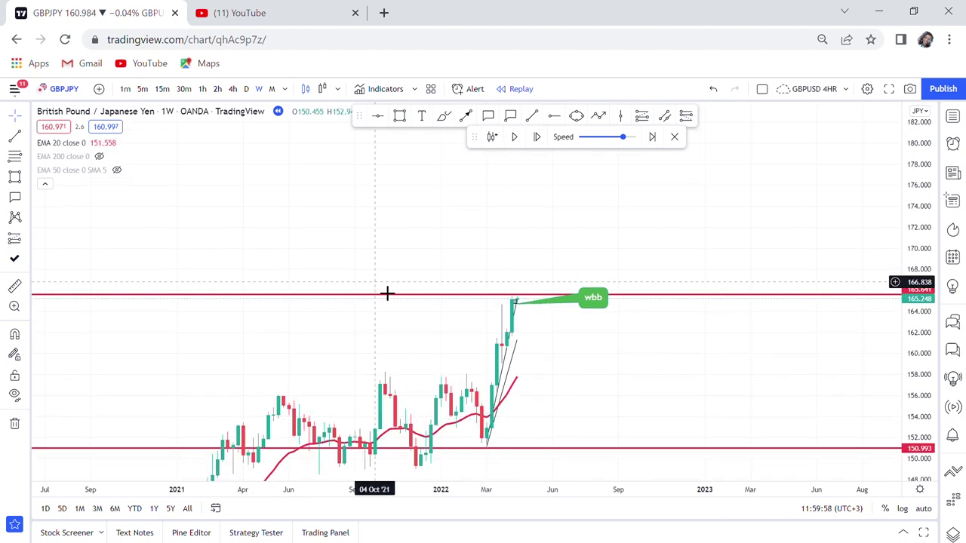
# Add a horizontal line at about 174.92 on the early-2016 swing high of the weekly chart.
pyautogui.moveTo(344, 237); pyautogui.dragTo(639, 227)
pyautogui.scroll(-6, 639, 227)
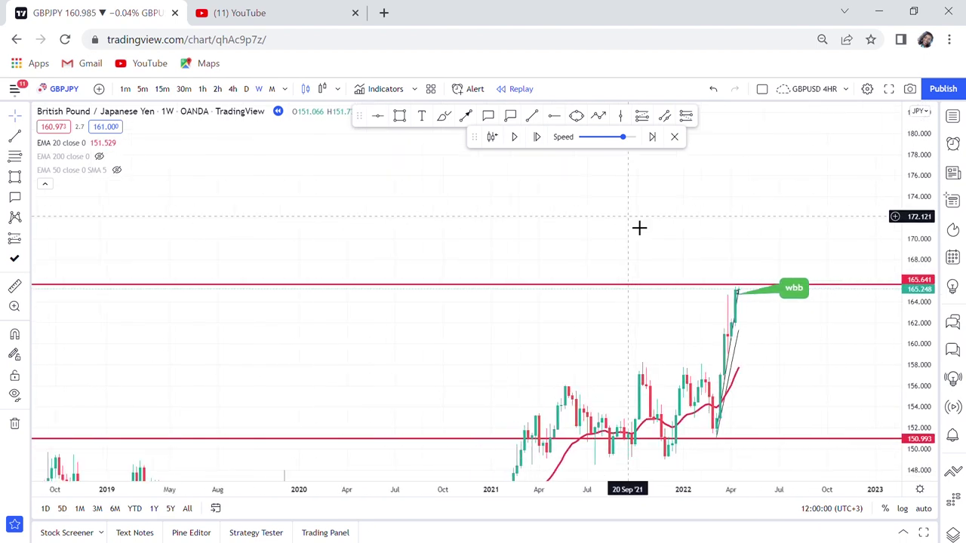
pyautogui.scroll(-5, 639, 228)
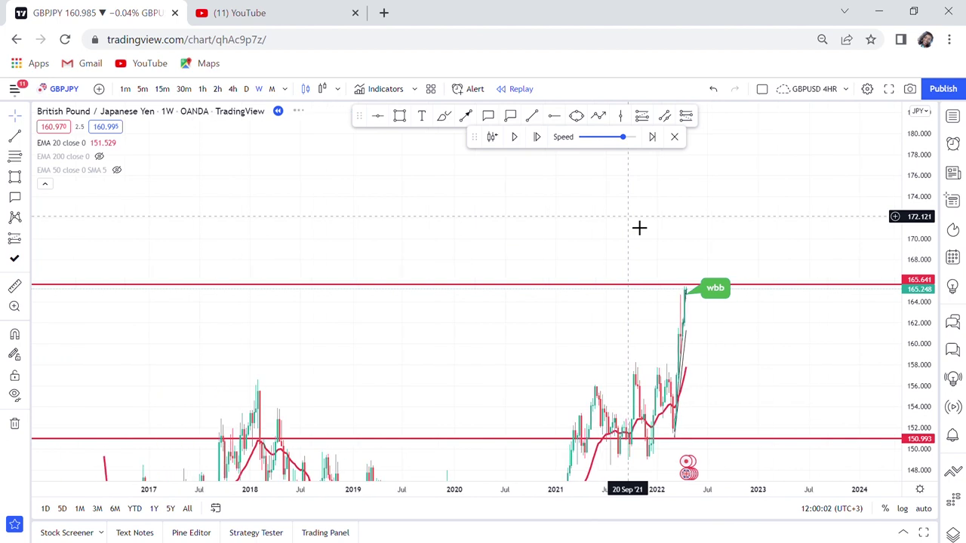
pyautogui.moveTo(414, 233); pyautogui.dragTo(621, 292)
pyautogui.scroll(3, 623, 293)
pyautogui.scroll(1, 623, 293)
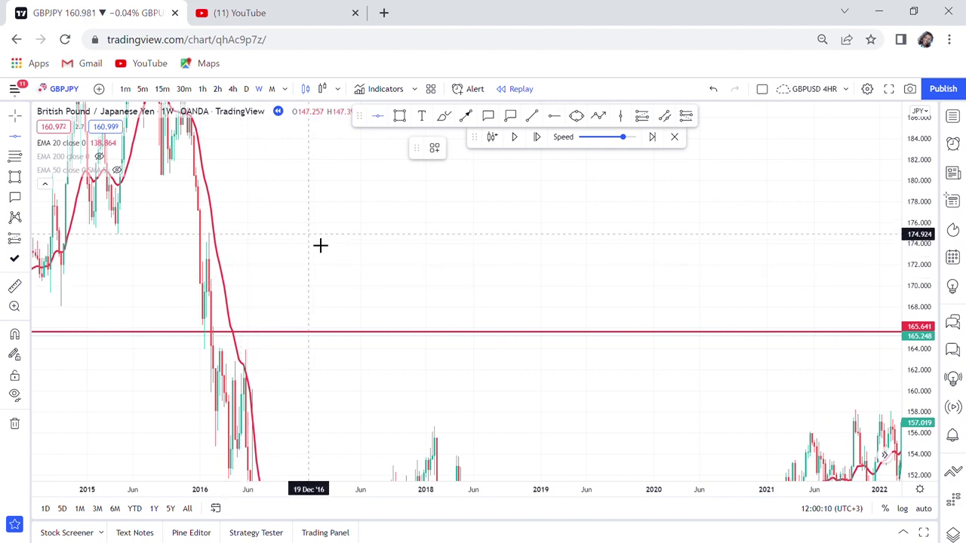
pyautogui.click(320, 245)
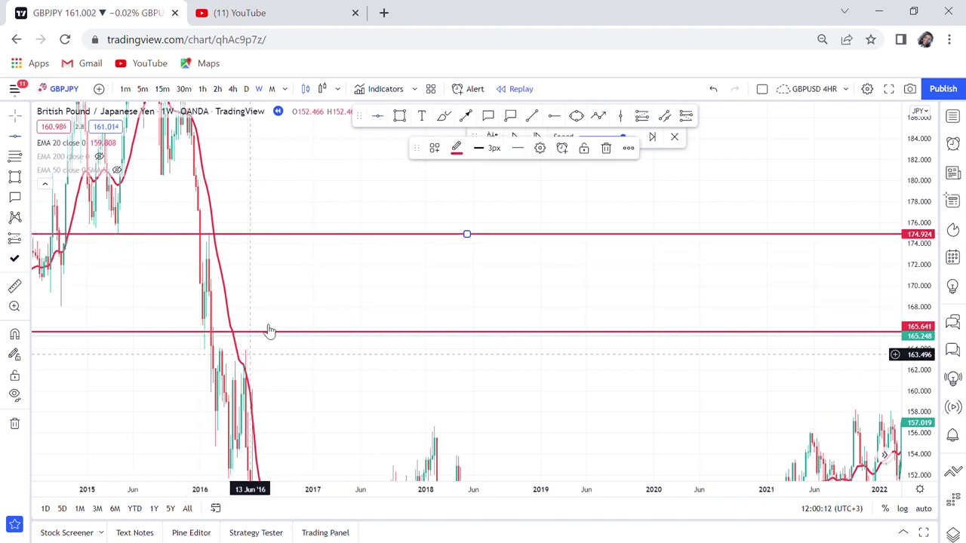
# Examine the new upper level against the weekly price history from 2015 to 2022 and the two lower horizontal lines.
pyautogui.scroll(2, 289, 252)
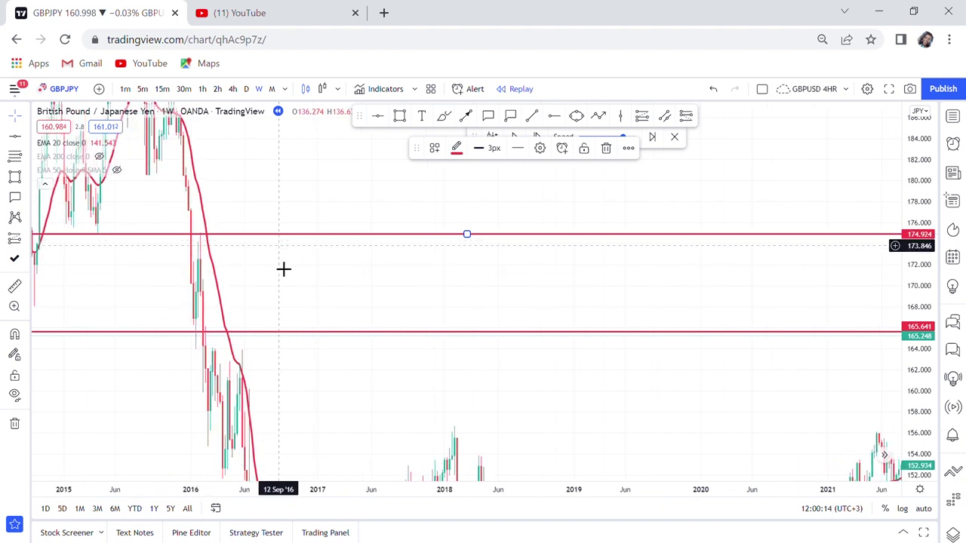
pyautogui.click(314, 274)
pyautogui.moveTo(315, 274); pyautogui.dragTo(451, 276)
pyautogui.scroll(3, 450, 276)
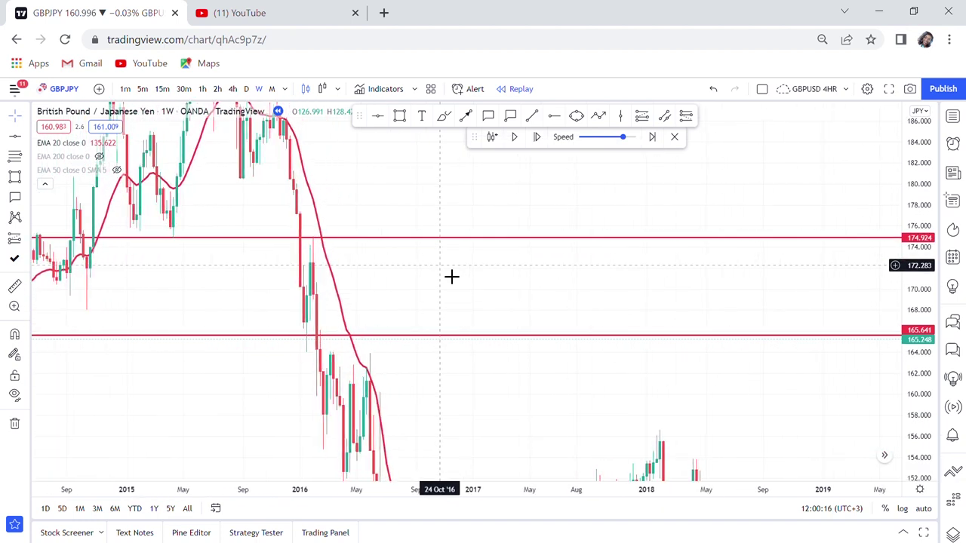
pyautogui.moveTo(602, 319); pyautogui.dragTo(212, 181)
pyautogui.scroll(-4, 368, 285)
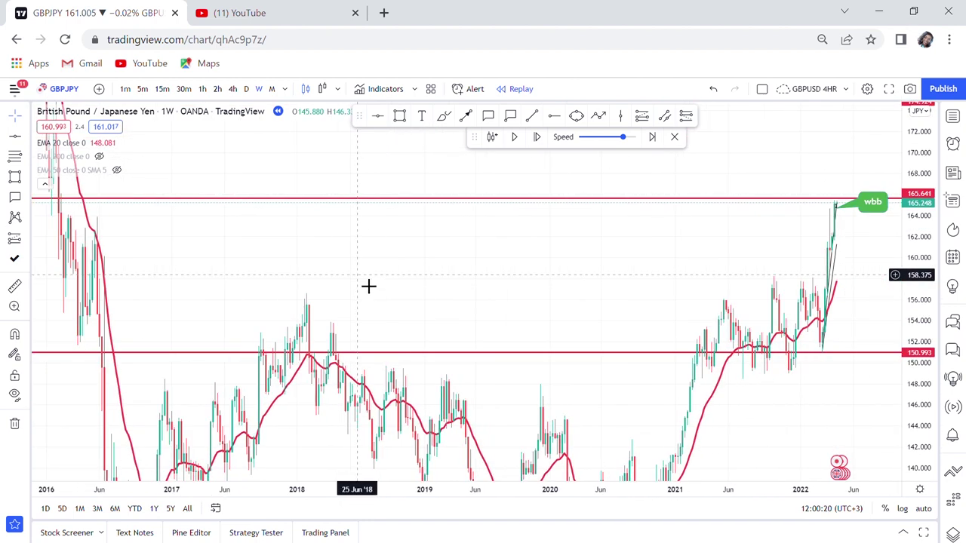
pyautogui.moveTo(339, 291); pyautogui.dragTo(405, 304)
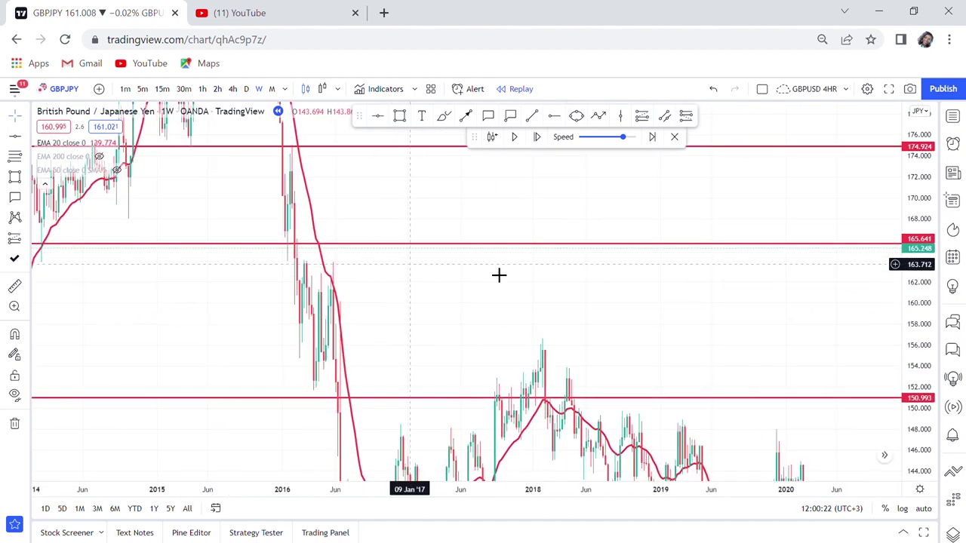
pyautogui.moveTo(416, 173); pyautogui.dragTo(310, 231)
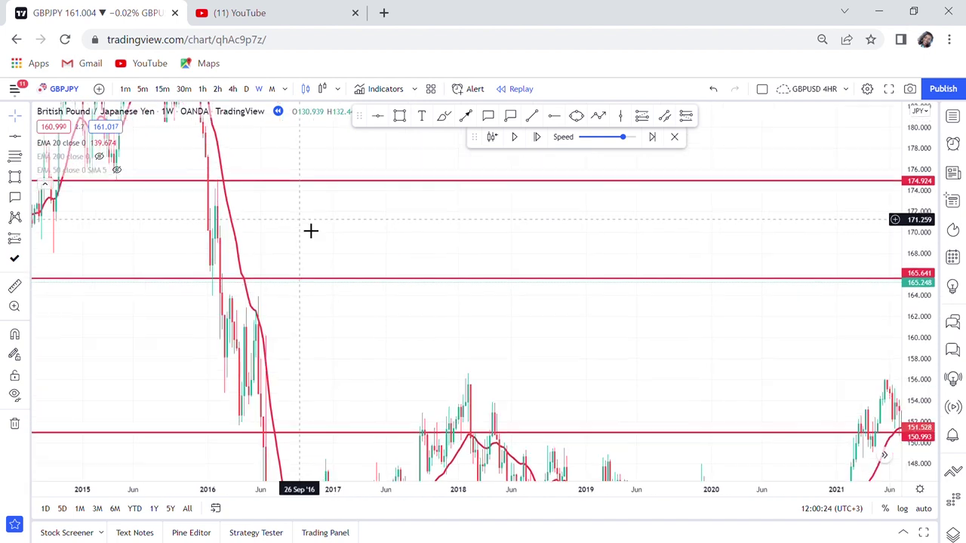
# Return the chart to the 4-hour timeframe with both the "wbb" zone and the topmost horizontal line in view.
pyautogui.click(233, 89)
pyautogui.moveTo(860, 234); pyautogui.dragTo(420, 222)
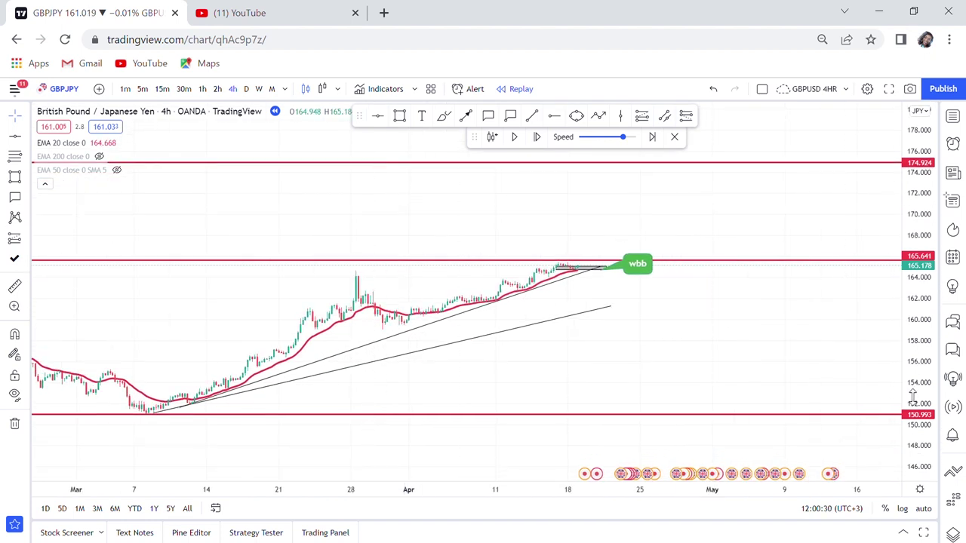
pyautogui.moveTo(913, 398); pyautogui.dragTo(902, 216)
pyautogui.moveTo(759, 218); pyautogui.dragTo(786, 322)
pyautogui.scroll(2, 778, 304)
pyautogui.moveTo(750, 289); pyautogui.dragTo(705, 336)
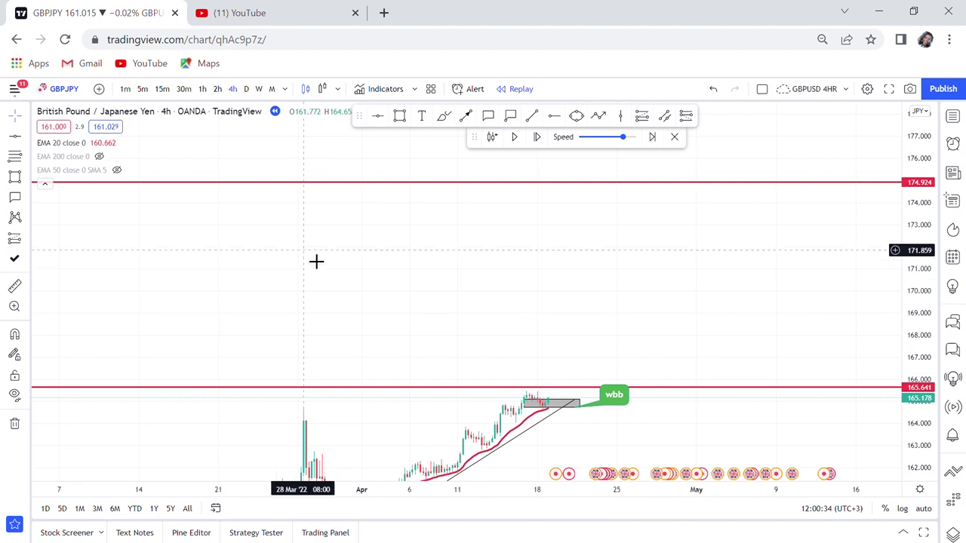
# Measure the price distance from the "wbb" zone up to the topmost horizontal line.
pyautogui.click(14, 290)
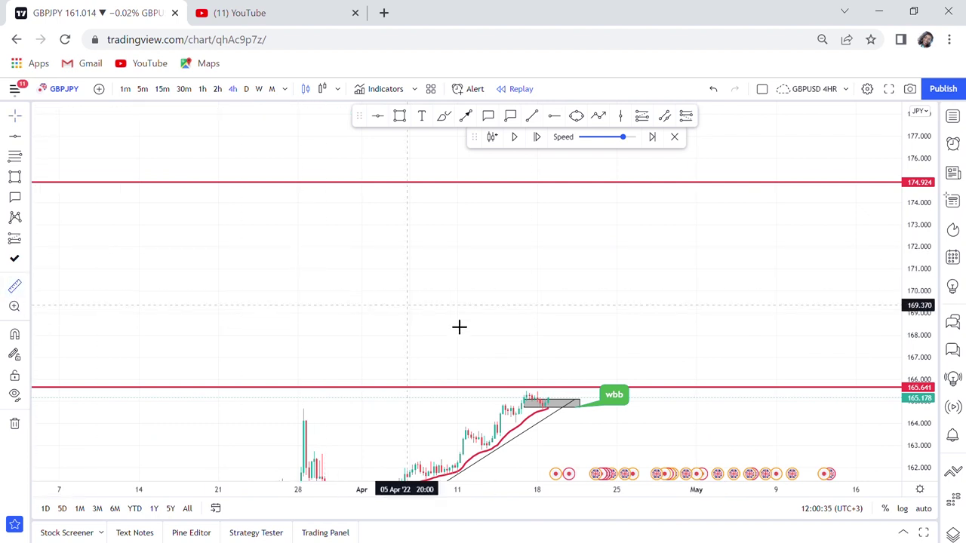
pyautogui.click(531, 401)
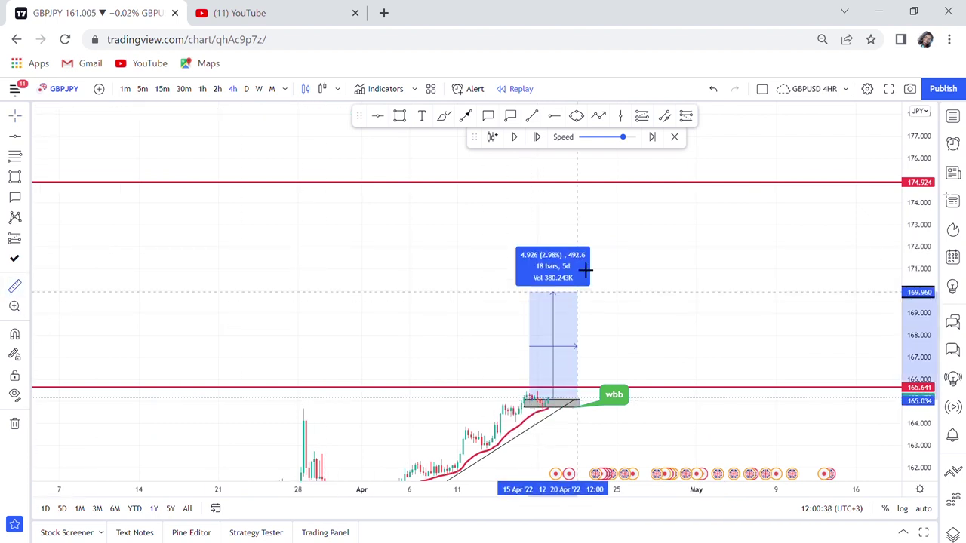
pyautogui.click(624, 196)
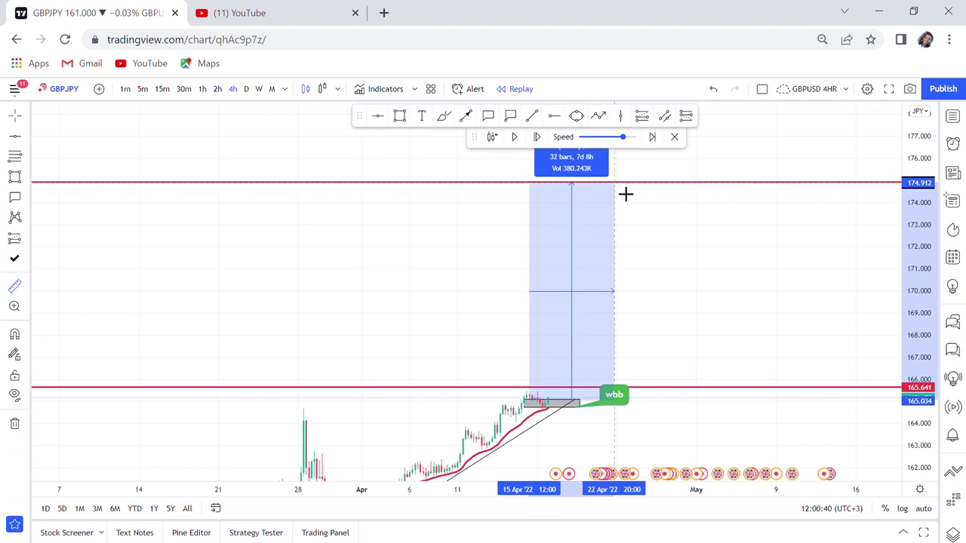
# Add a horizontal line at 169.960, roughly halfway between the "wbb" zone and the topmost level.
pyautogui.moveTo(624, 197); pyautogui.dragTo(597, 242)
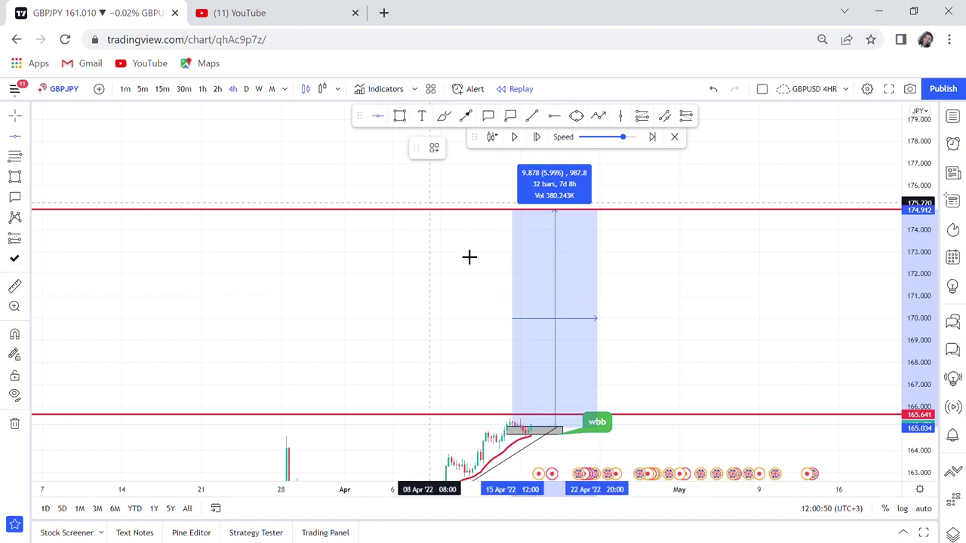
pyautogui.click(572, 329)
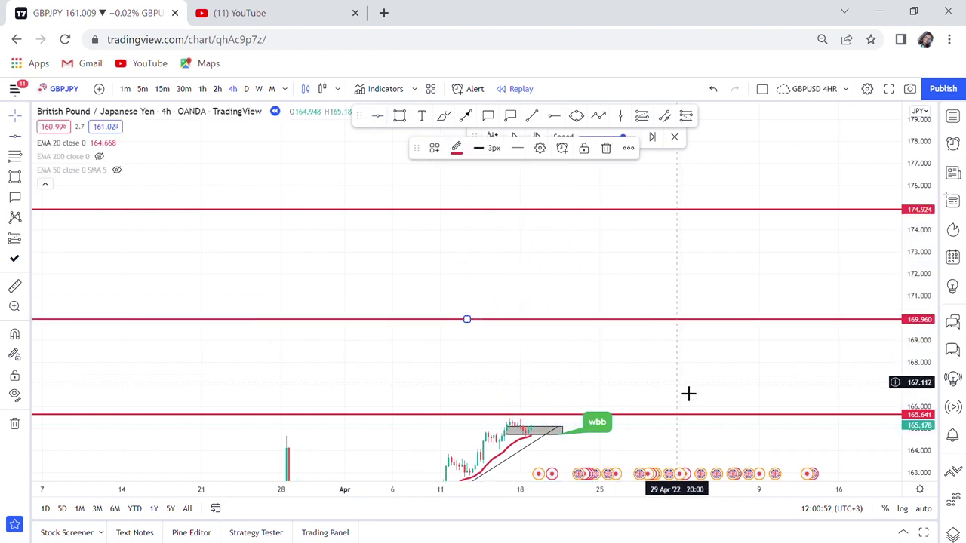
pyautogui.scroll(2, 729, 317)
pyautogui.scroll(2, 730, 314)
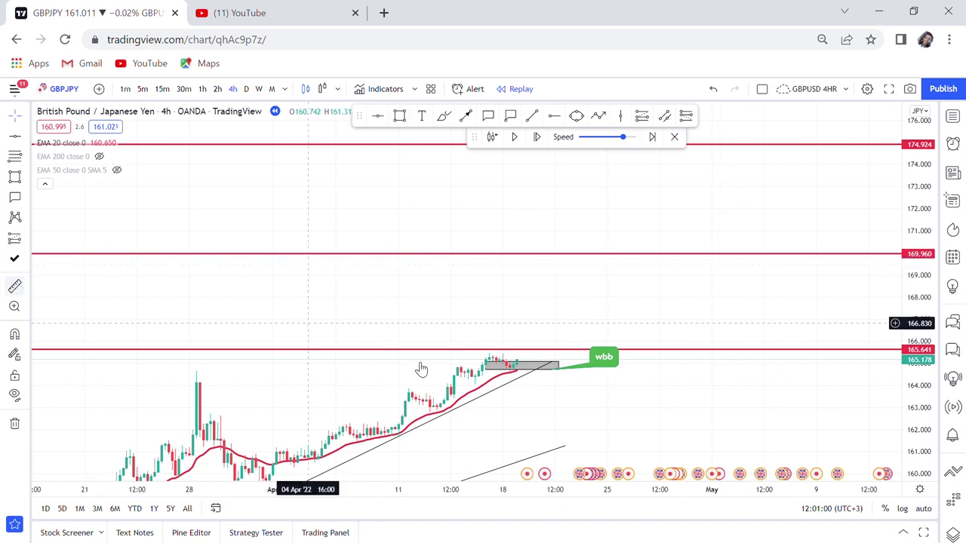
pyautogui.click(520, 368)
pyautogui.moveTo(520, 367); pyautogui.dragTo(550, 337)
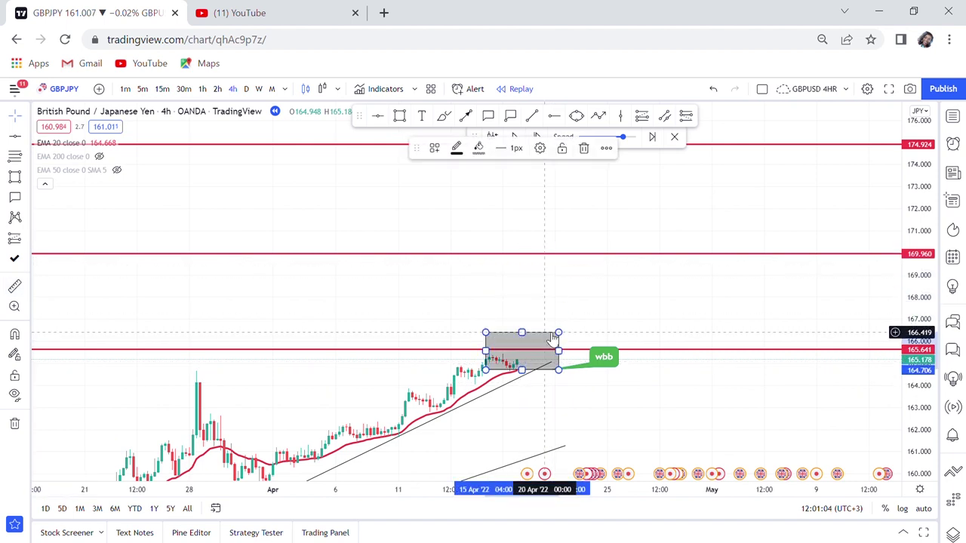
pyautogui.moveTo(927, 433); pyautogui.dragTo(926, 392)
pyautogui.moveTo(744, 387); pyautogui.dragTo(798, 217)
pyautogui.scroll(2, 797, 217)
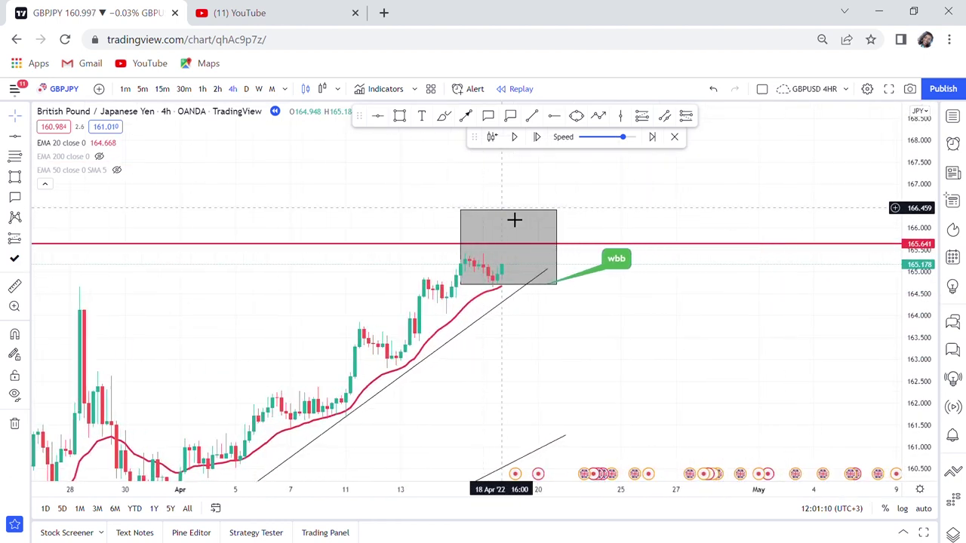
pyautogui.moveTo(509, 210); pyautogui.dragTo(510, 268)
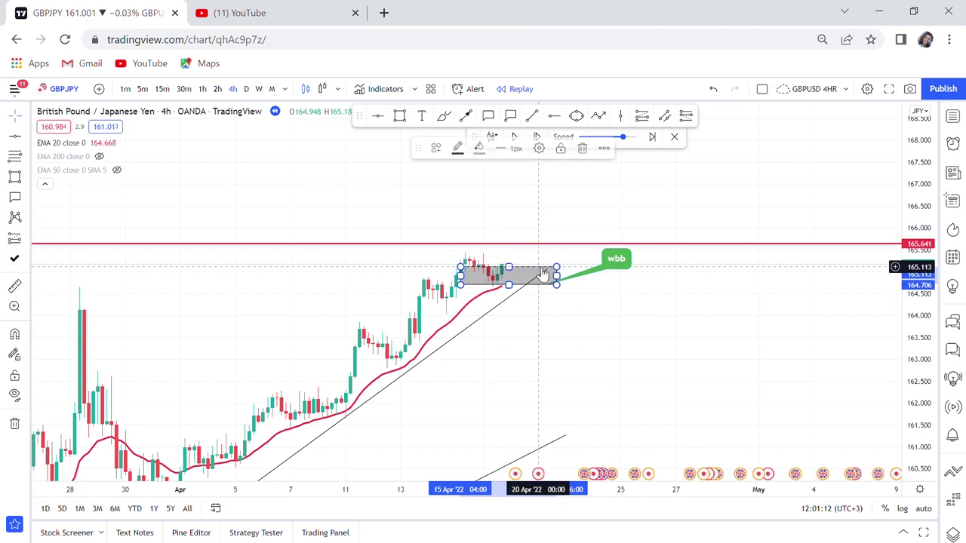
# Draw a rectangle around the early-April consolidation, from 5 to 13 April, between about 162.43 and 161.50.
pyautogui.moveTo(308, 297); pyautogui.dragTo(511, 206)
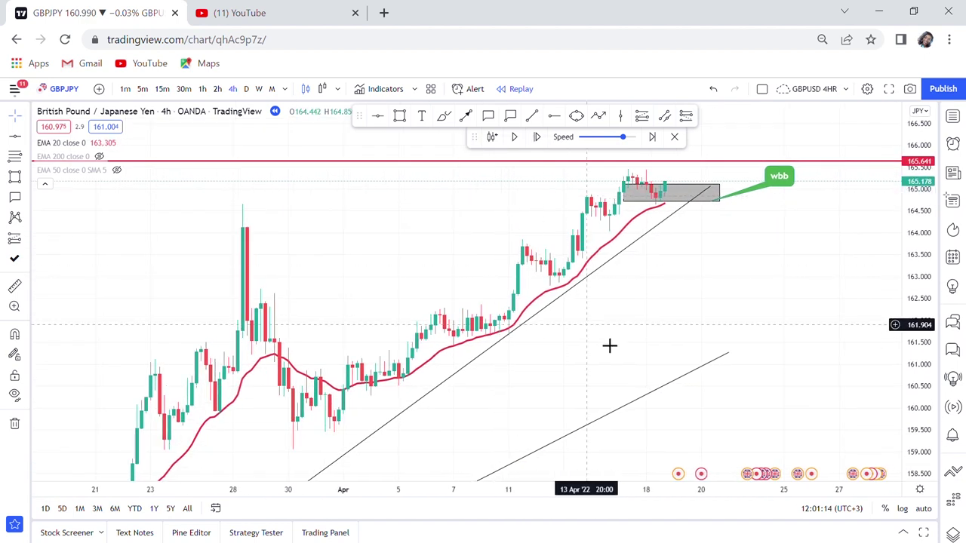
pyautogui.scroll(1, 610, 346)
pyautogui.scroll(1, 610, 345)
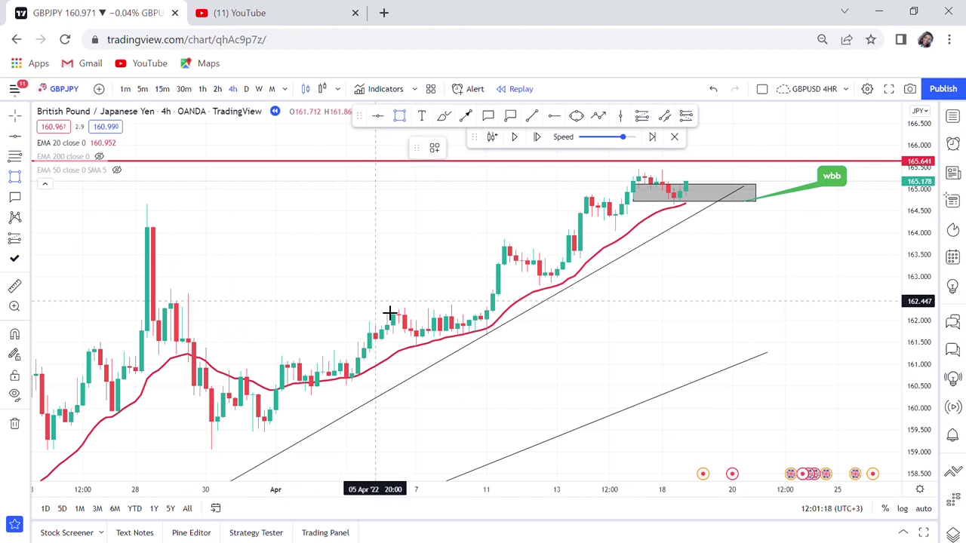
pyautogui.moveTo(395, 316)
pyautogui.mouseDown()
pyautogui.moveTo(638, 342)
pyautogui.moveTo(583, 353)
pyautogui.mouseUp()
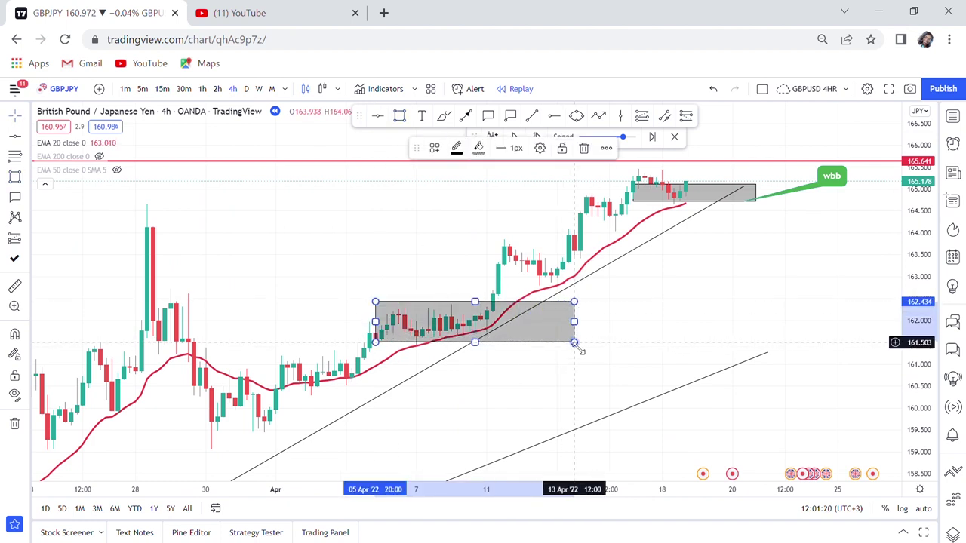
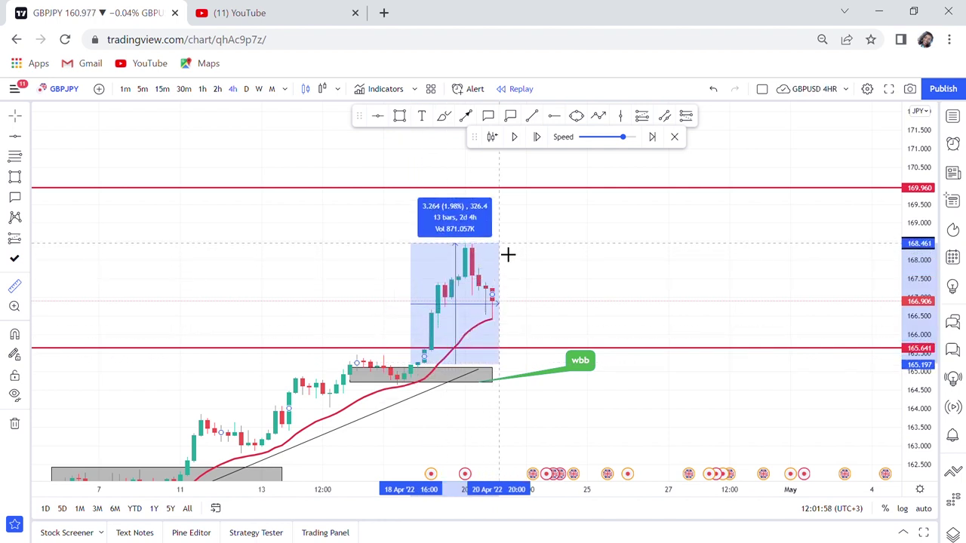
# Clear the measurement and draw a thin rectangle at the swing high near 168.49, from 18 to 26 April.
pyautogui.press('Escape')
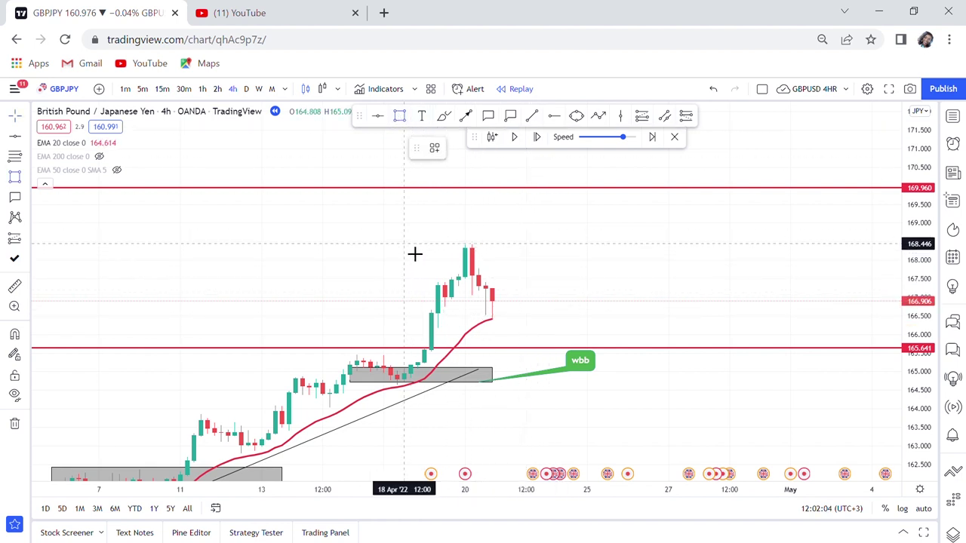
pyautogui.moveTo(414, 253)
pyautogui.mouseDown()
pyautogui.moveTo(618, 244)
pyautogui.moveTo(668, 260)
pyautogui.mouseUp()
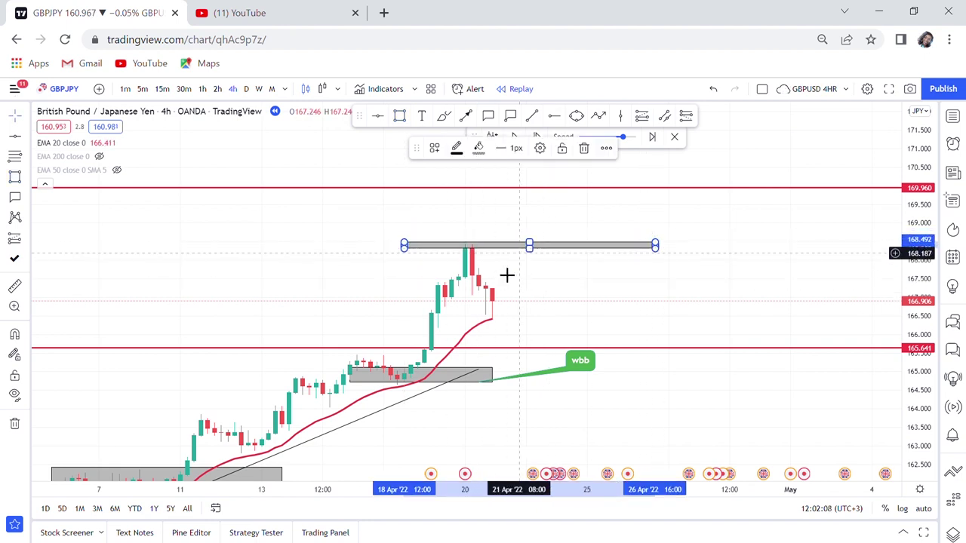
pyautogui.click(621, 310)
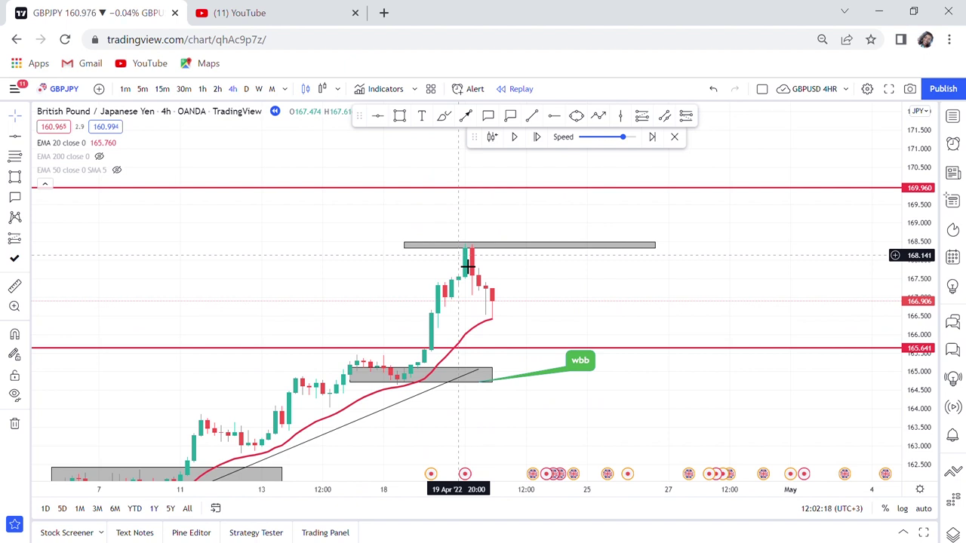
# Play the bar replay forward until candles up to about 25 April are revealed, and pause it.
pyautogui.click(516, 138)
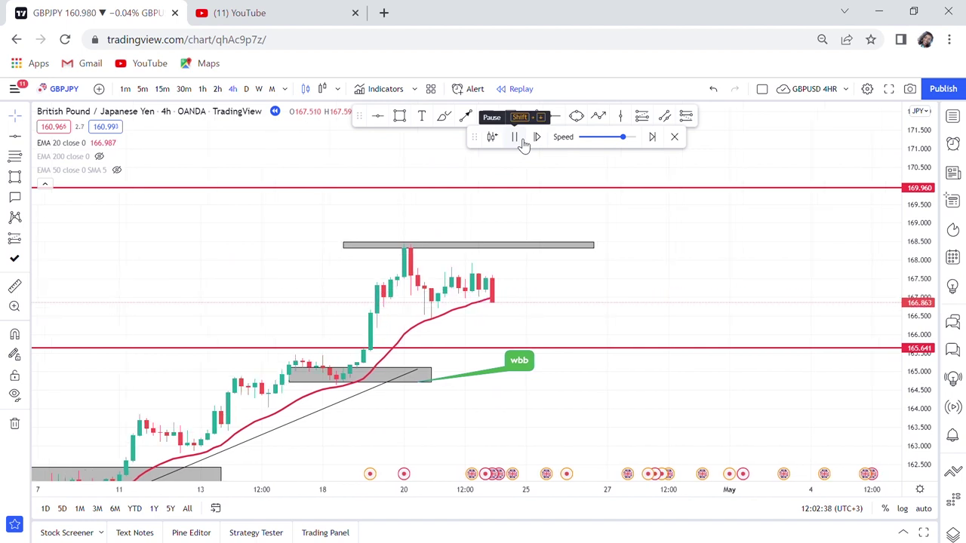
pyautogui.click(521, 144)
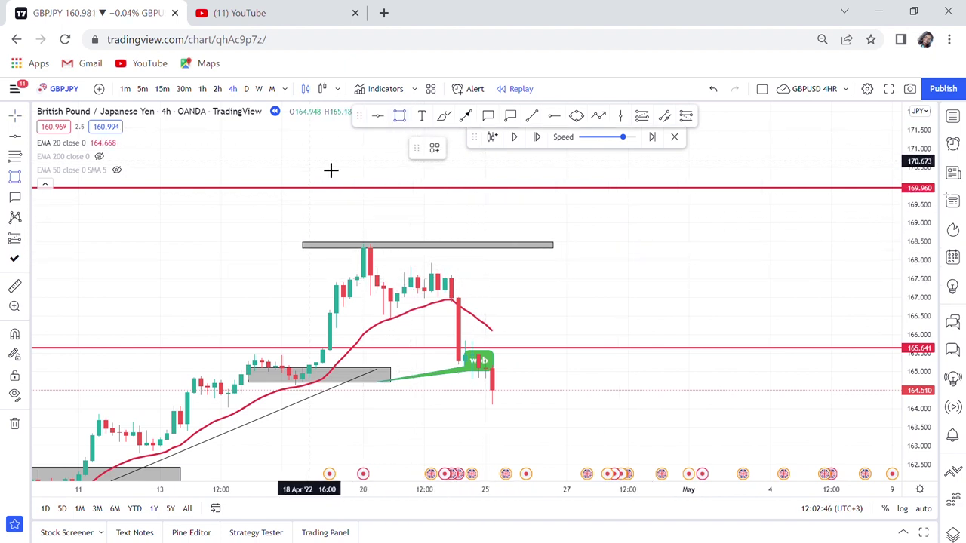
# Draw a rectangle around the consolidation starting 20 April, between about 167.91 and 166.80, and move the "wbb" label to about 163.73, clear of the candles.
pyautogui.click(392, 276)
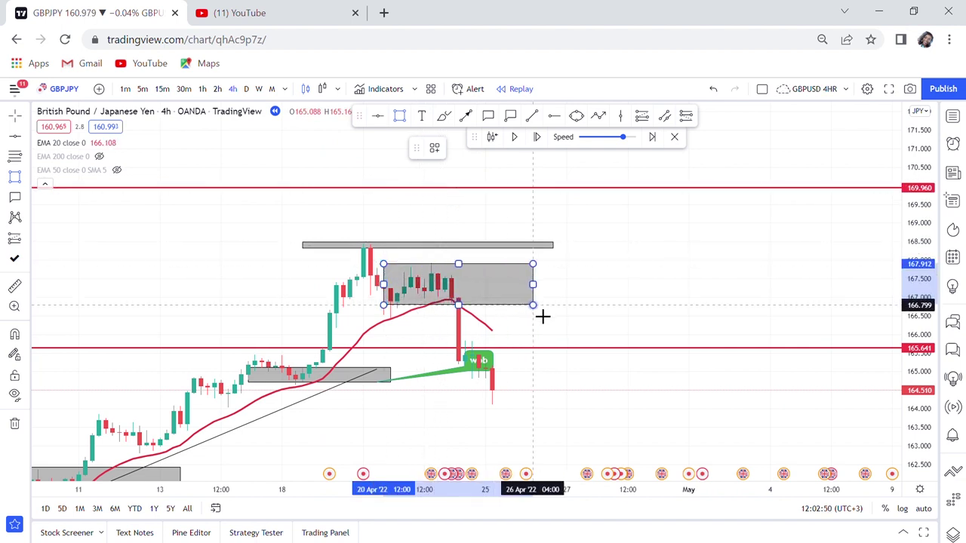
pyautogui.click(543, 318)
pyautogui.click(580, 314)
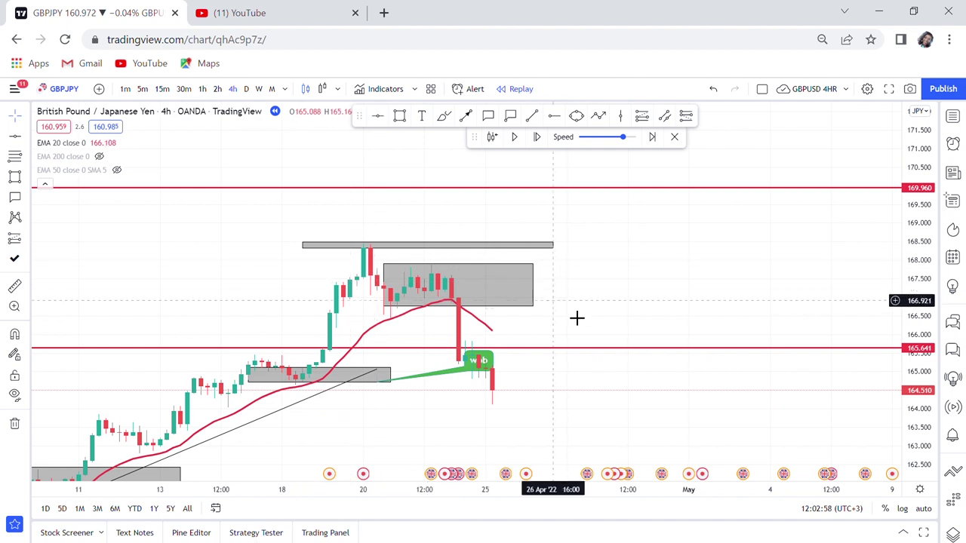
pyautogui.moveTo(483, 364); pyautogui.dragTo(436, 422)
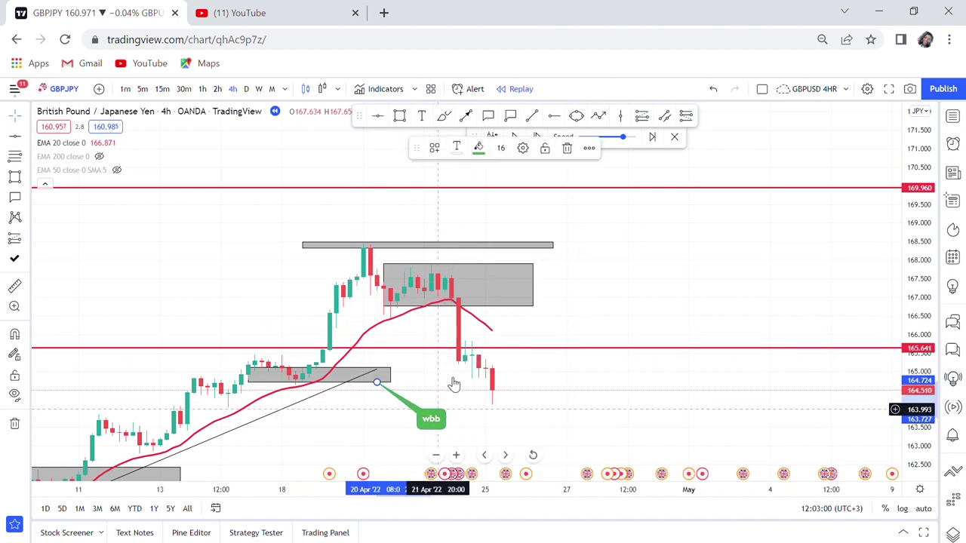
# Extend the upper rising trend line under the candles to about 167.44, near 28 April.
pyautogui.moveTo(617, 354); pyautogui.dragTo(735, 231)
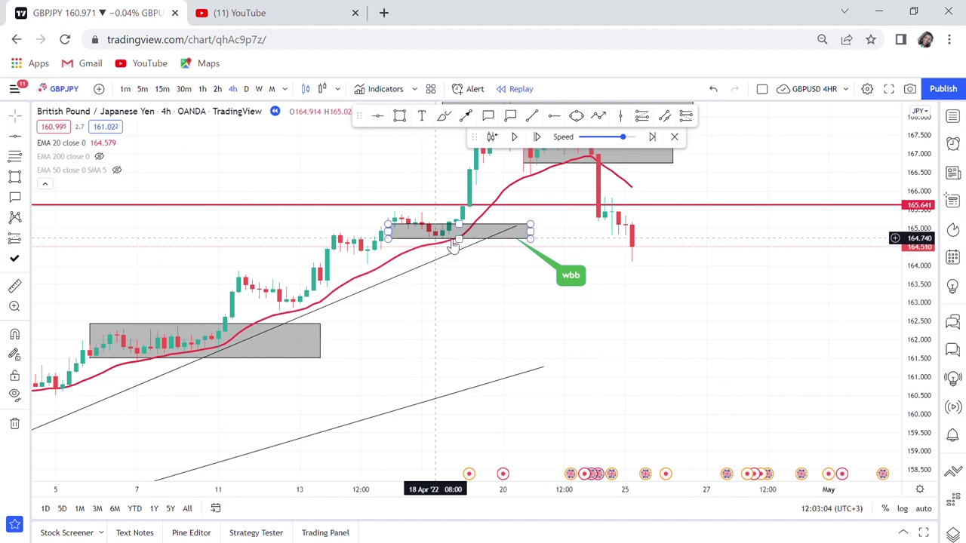
pyautogui.moveTo(549, 224); pyautogui.dragTo(449, 301)
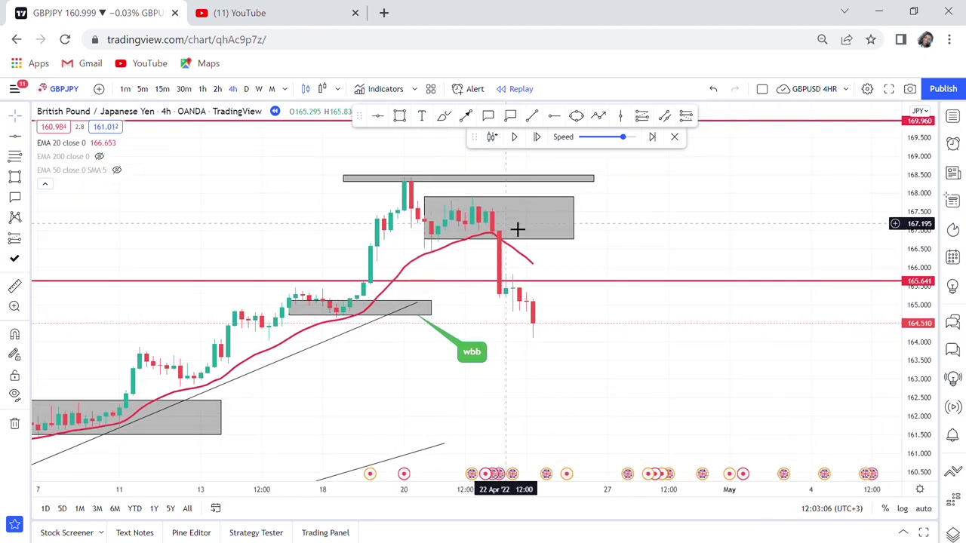
pyautogui.moveTo(419, 305); pyautogui.dragTo(641, 215)
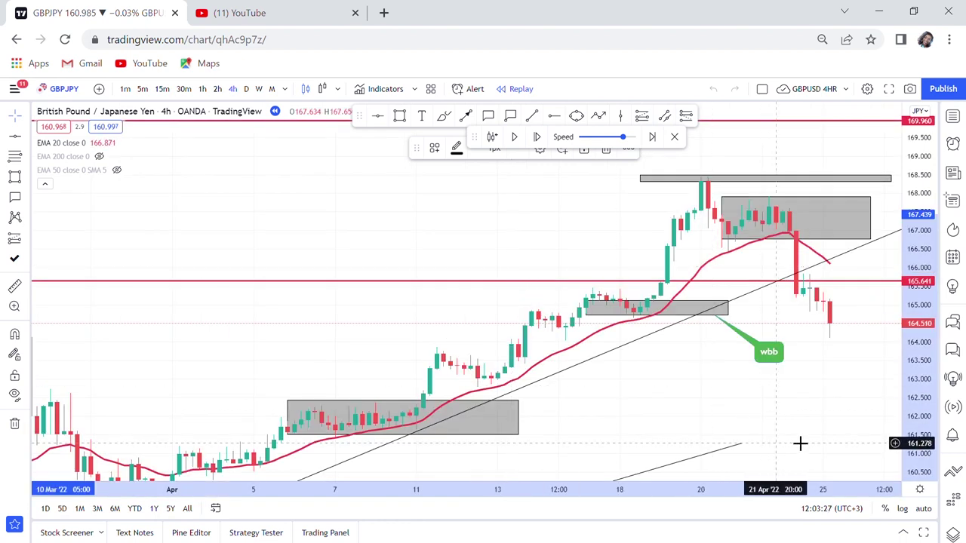
pyautogui.moveTo(802, 435); pyautogui.dragTo(636, 362)
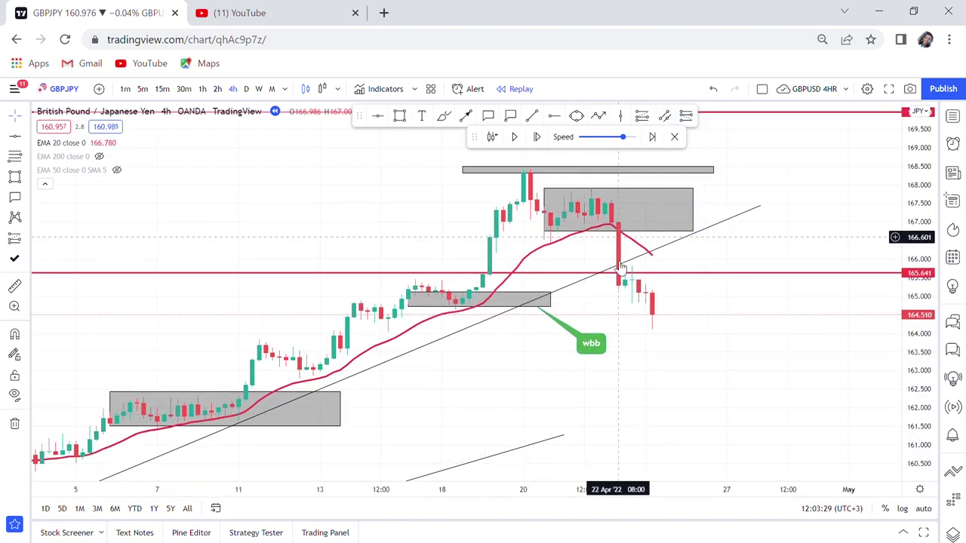
pyautogui.moveTo(477, 409)
pyautogui.mouseDown()
pyautogui.moveTo(627, 244)
pyautogui.moveTo(464, 414)
pyautogui.mouseUp()
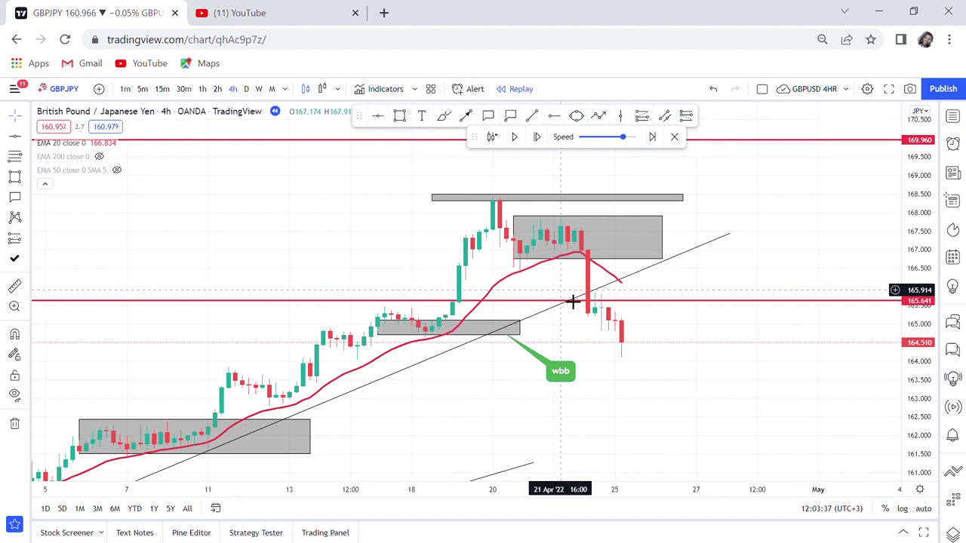
# Extend the lower rising trend line to about 164.75, near 5 May.
pyautogui.moveTo(737, 372); pyautogui.dragTo(620, 247)
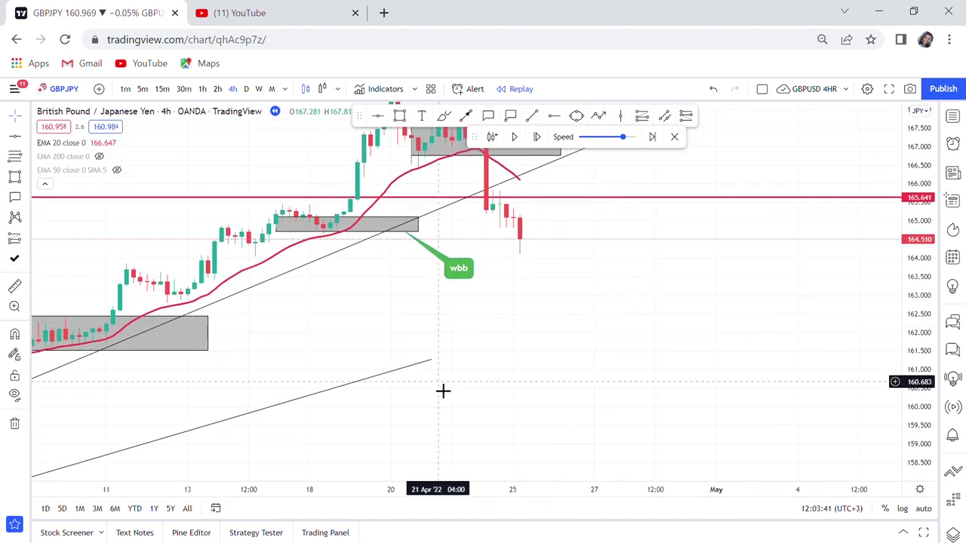
pyautogui.scroll(-1, 569, 361)
pyautogui.scroll(-2, 570, 361)
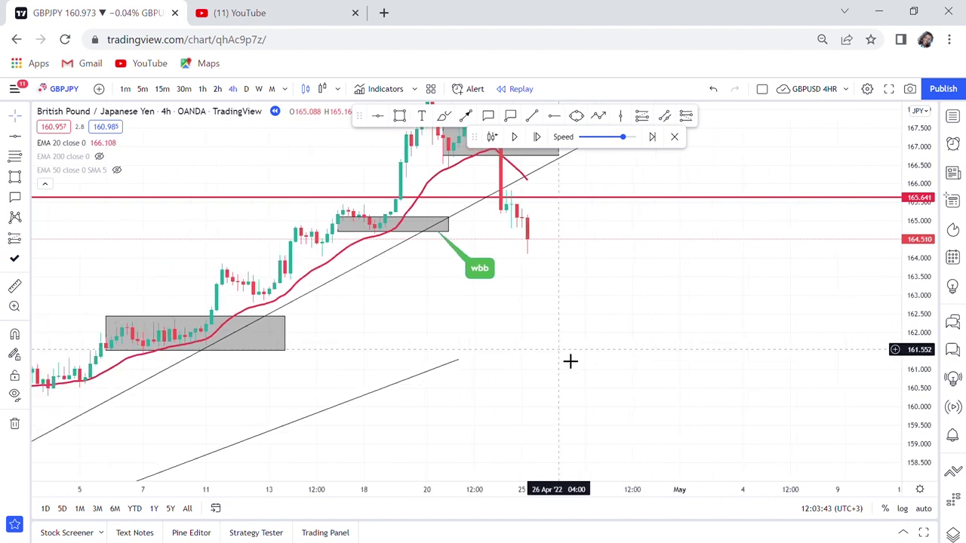
pyautogui.moveTo(924, 224); pyautogui.dragTo(909, 354)
pyautogui.moveTo(588, 392)
pyautogui.mouseDown()
pyautogui.moveTo(847, 304)
pyautogui.moveTo(584, 405)
pyautogui.mouseUp()
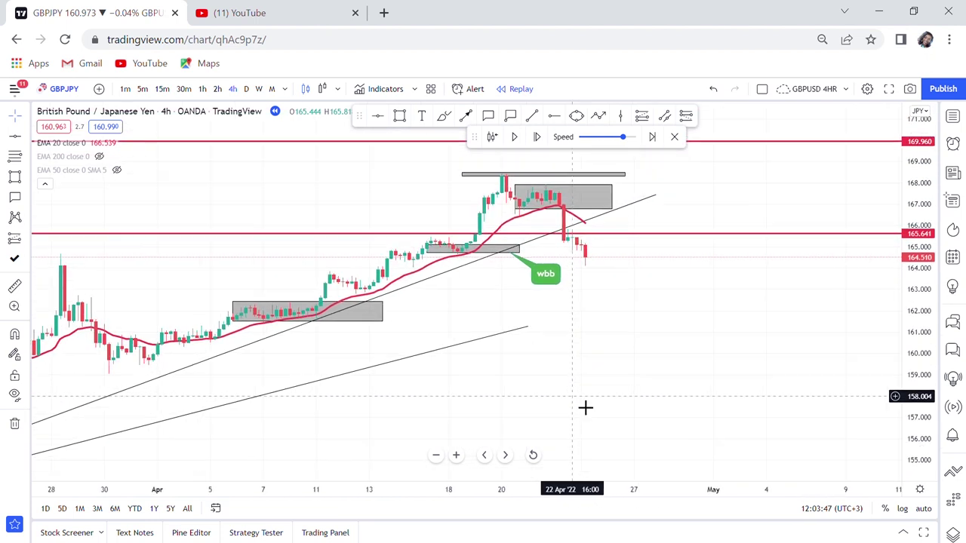
pyautogui.moveTo(528, 330); pyautogui.dragTo(783, 252)
pyautogui.moveTo(478, 408); pyautogui.dragTo(423, 405)
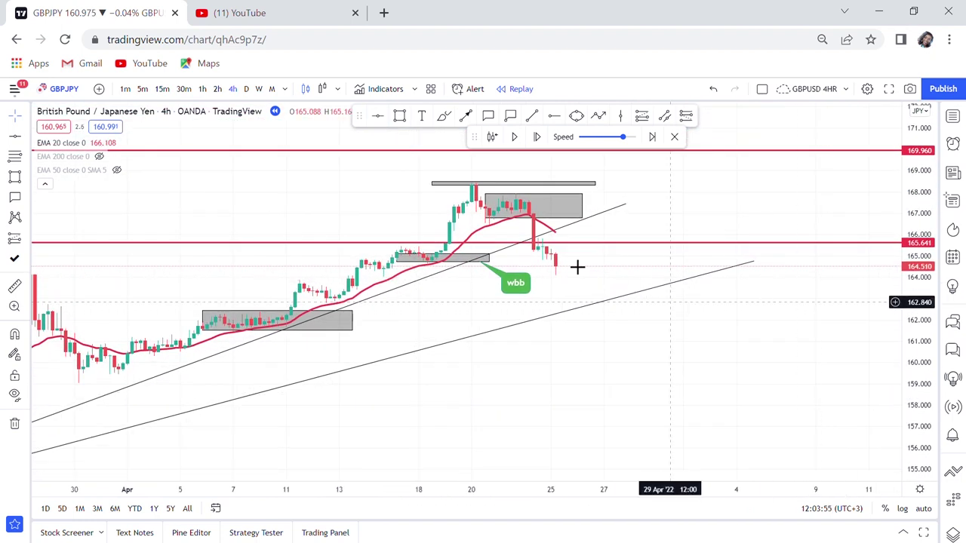
# Stretch the early-April consolidation rectangle forward in time to 10 May.
pyautogui.moveTo(352, 320); pyautogui.dragTo(867, 321)
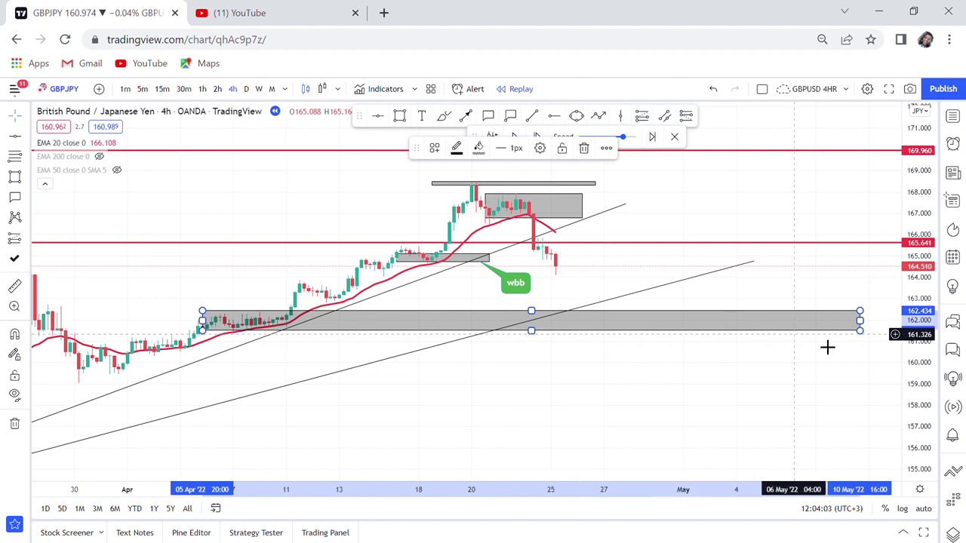
pyautogui.moveTo(927, 357); pyautogui.dragTo(927, 317)
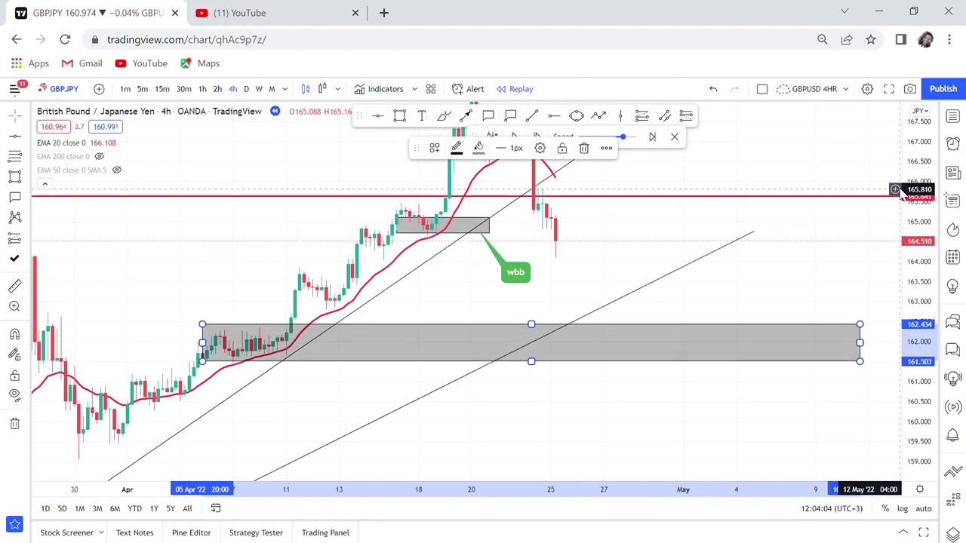
pyautogui.click(686, 233)
pyautogui.moveTo(686, 233); pyautogui.dragTo(654, 240)
# Place a horizontal line at about 161.48, along the lower edge of the extended early-April rectangle.
pyautogui.click(377, 115)
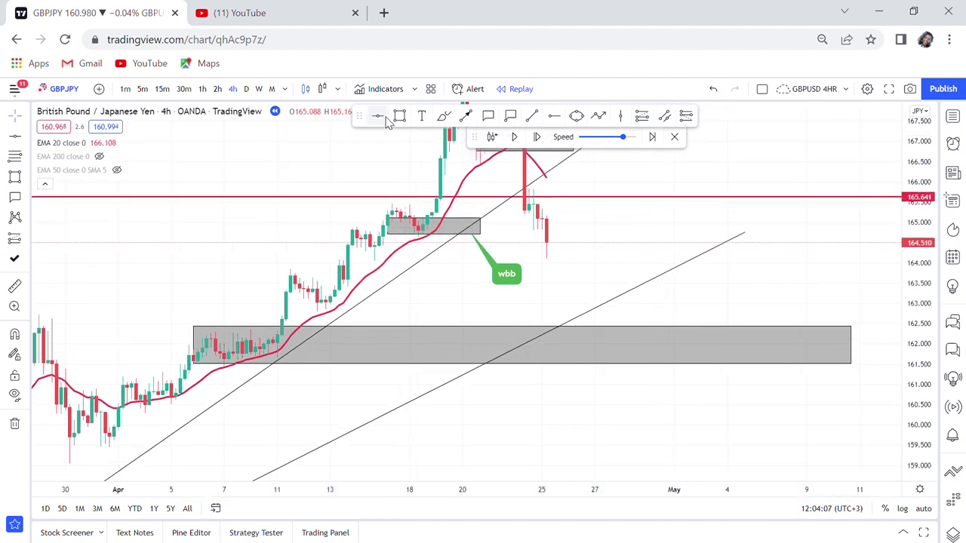
pyautogui.click(206, 376)
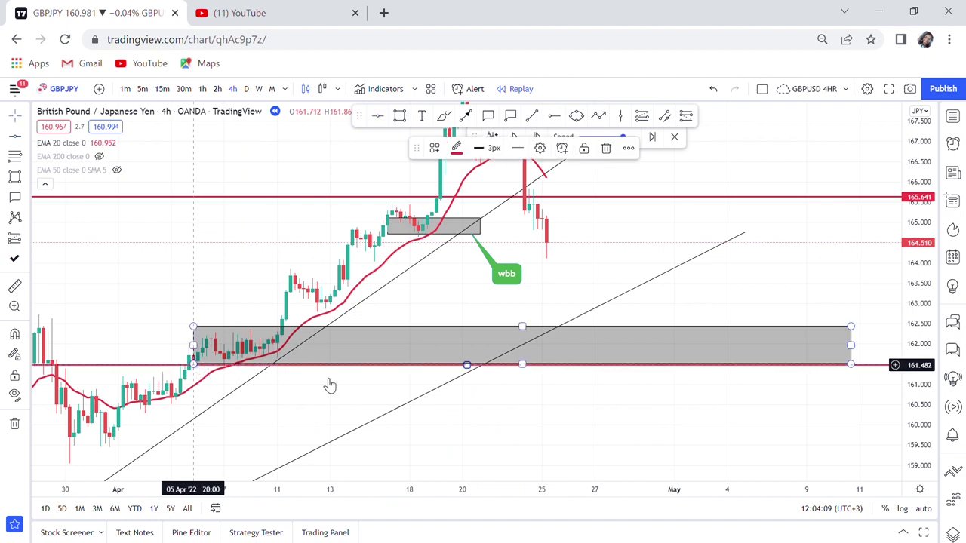
pyautogui.moveTo(694, 310); pyautogui.dragTo(702, 343)
pyautogui.scroll(2, 702, 342)
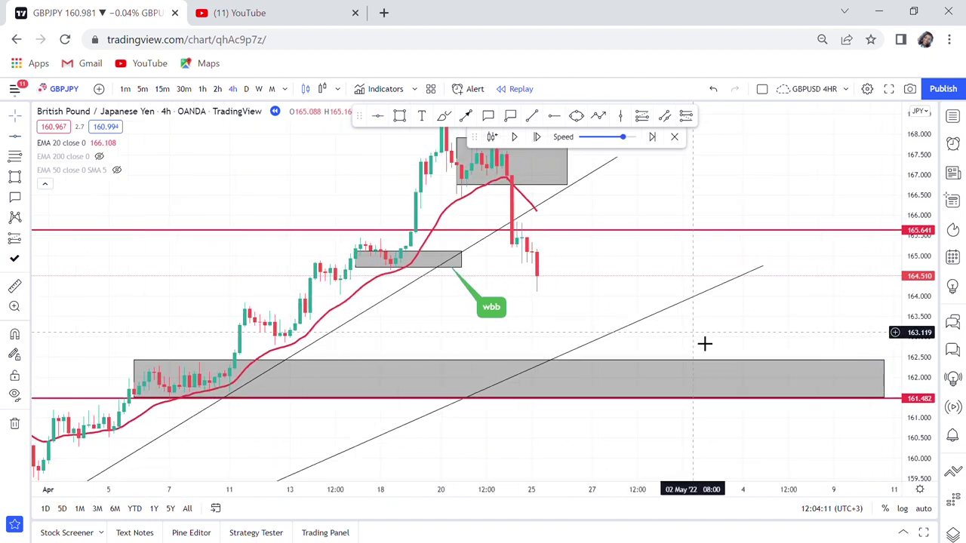
# Draw a rectangle around the consolidation below the upper trend line, from 20 April to 2 May, between about 165.86 and 164.77.
pyautogui.click(518, 230)
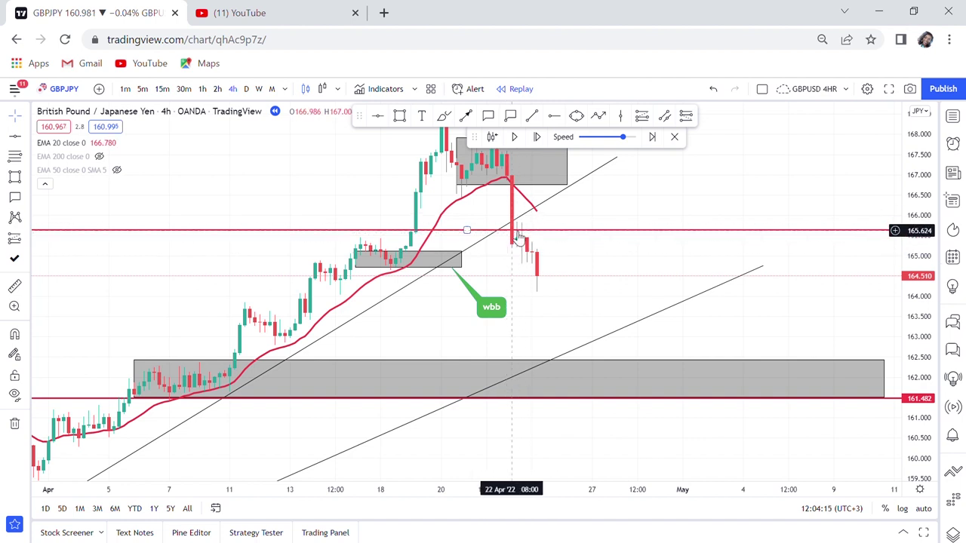
pyautogui.click(400, 120)
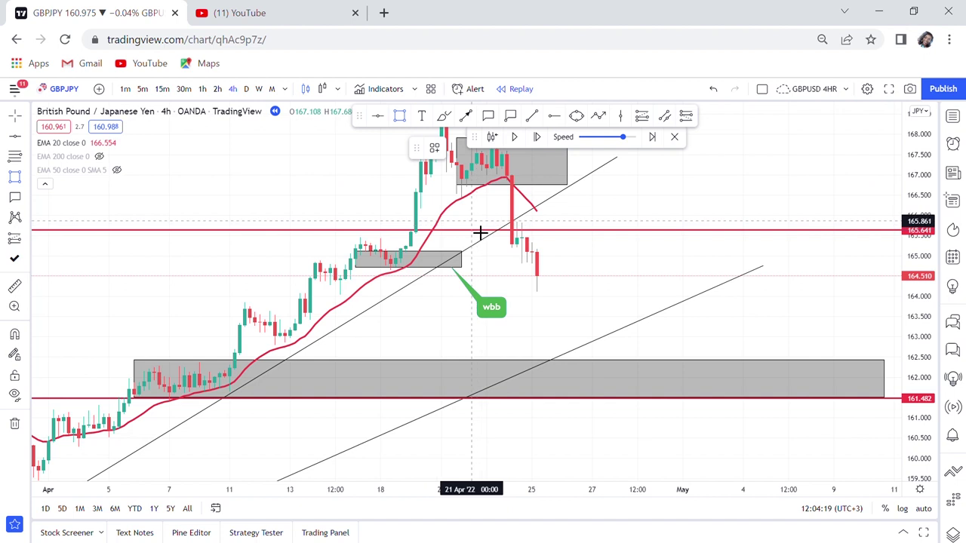
pyautogui.click(480, 233)
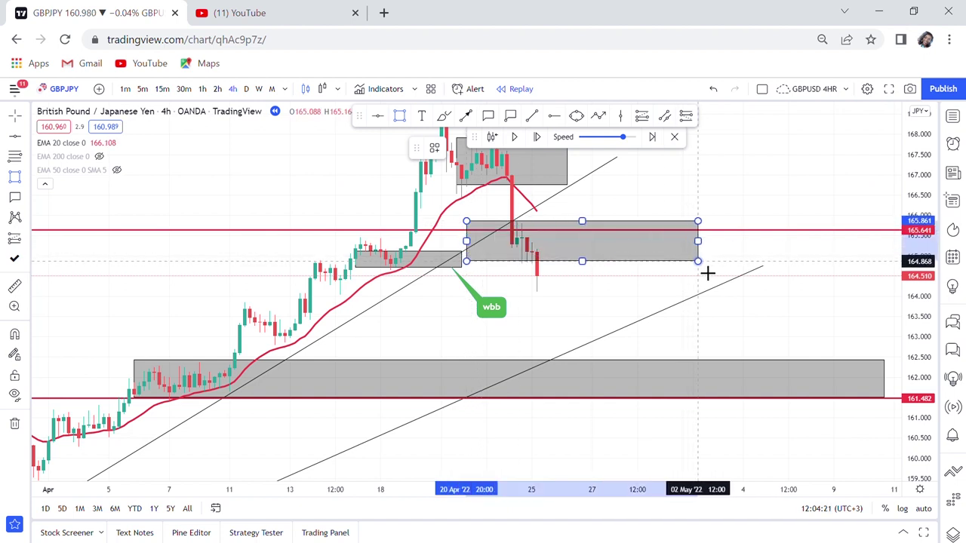
pyautogui.click(708, 273)
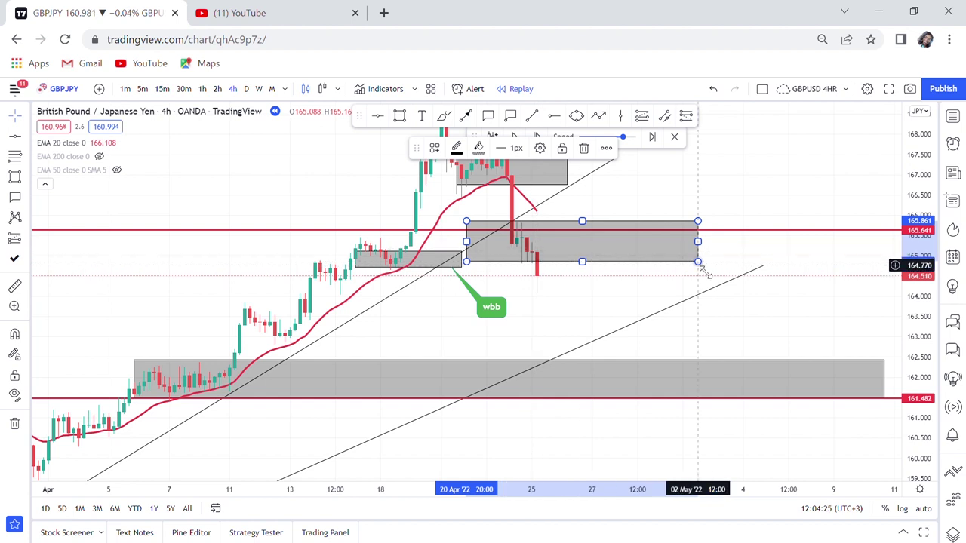
pyautogui.moveTo(705, 272); pyautogui.dragTo(691, 273)
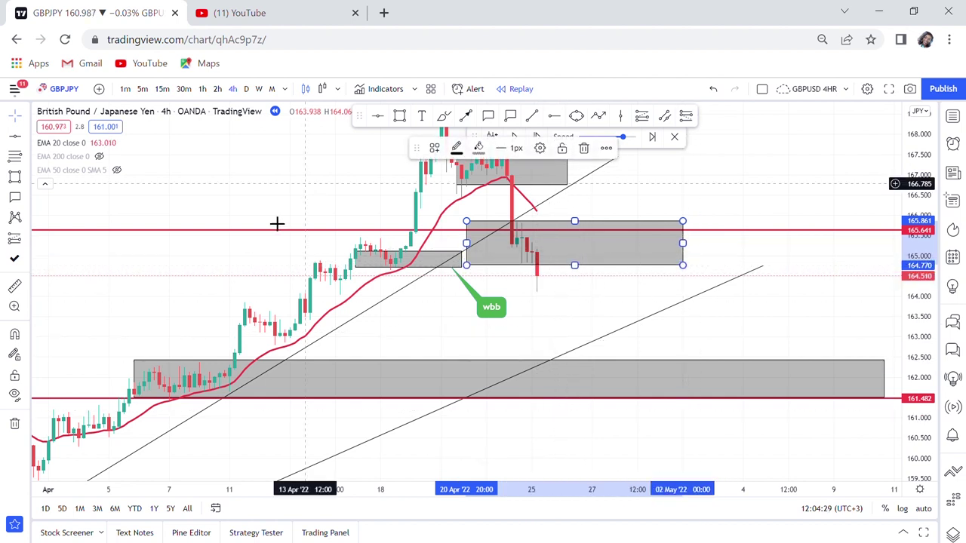
# Place a short position at the 25 April candle with entry about 164.50 and target about 162.41, at the extended rectangle's upper edge.
pyautogui.click(27, 241)
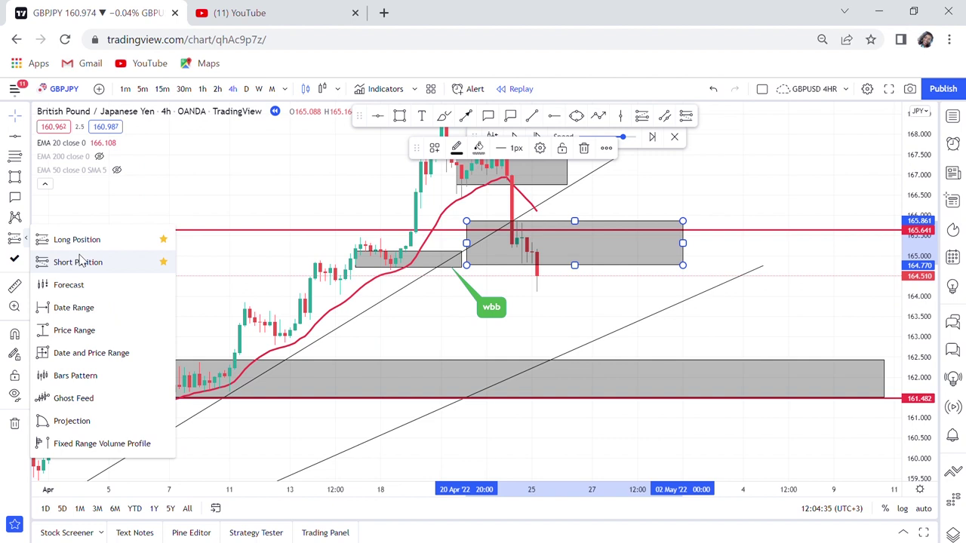
pyautogui.click(81, 261)
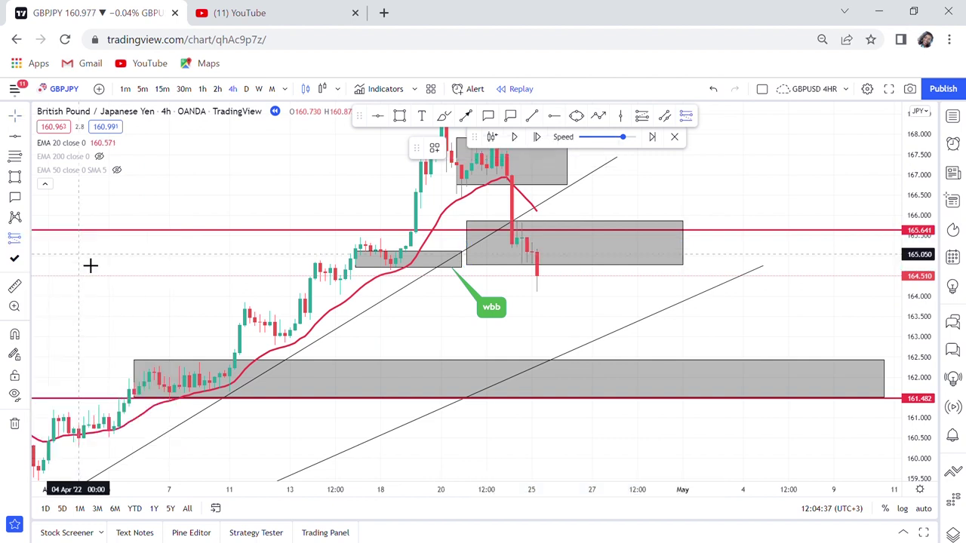
pyautogui.click(537, 276)
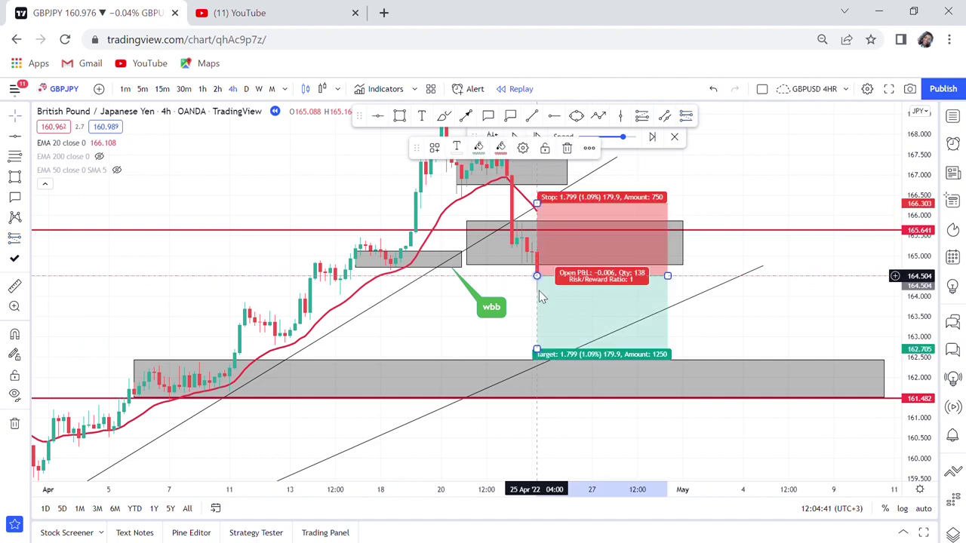
pyautogui.moveTo(536, 354); pyautogui.dragTo(537, 363)
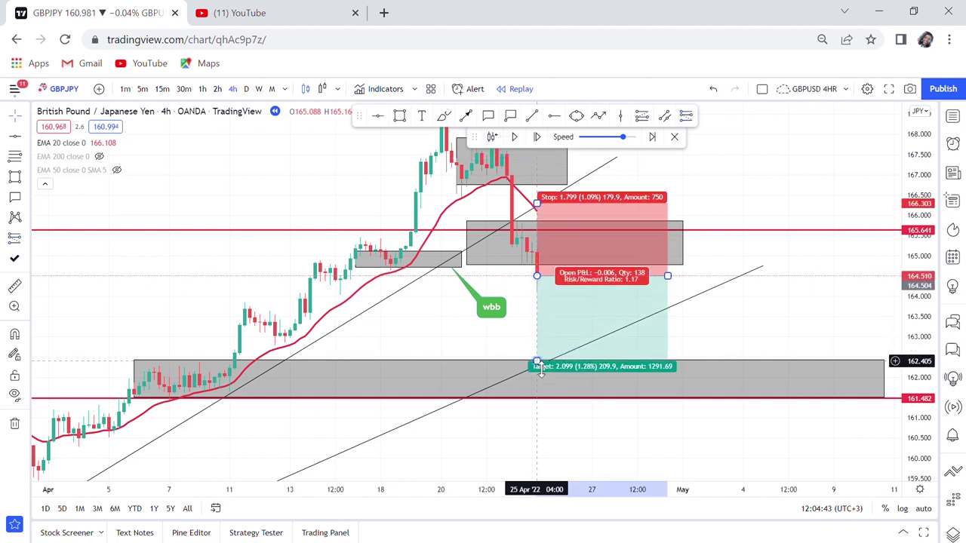
pyautogui.moveTo(766, 325); pyautogui.dragTo(769, 326)
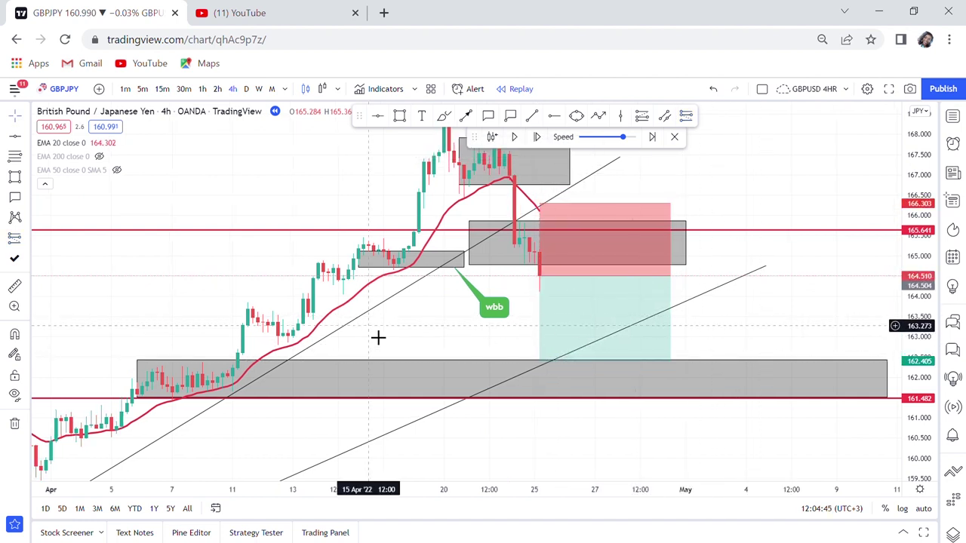
# Measure the price distance from the short position's entry down to its target, and clear the measurement.
pyautogui.click(14, 287)
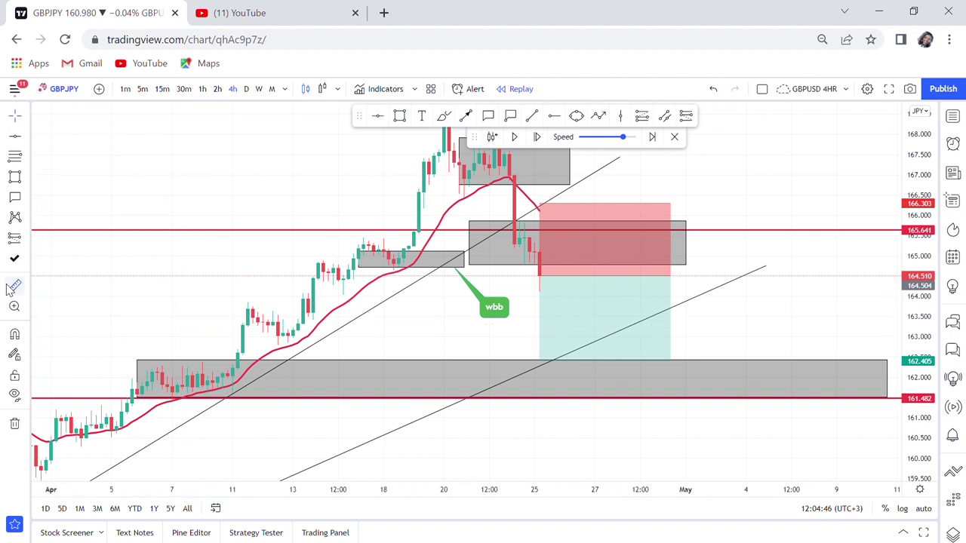
pyautogui.click(540, 279)
pyautogui.click(538, 362)
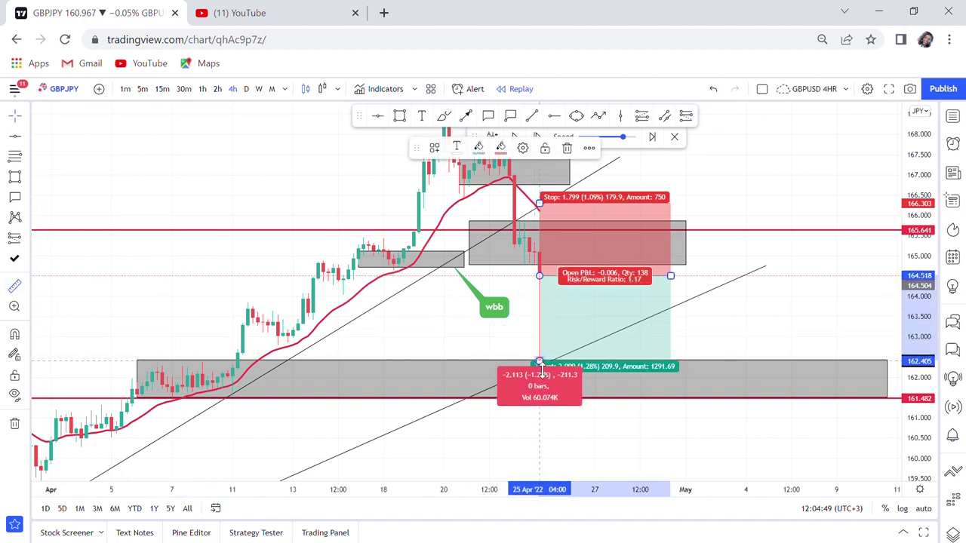
pyautogui.click(773, 325)
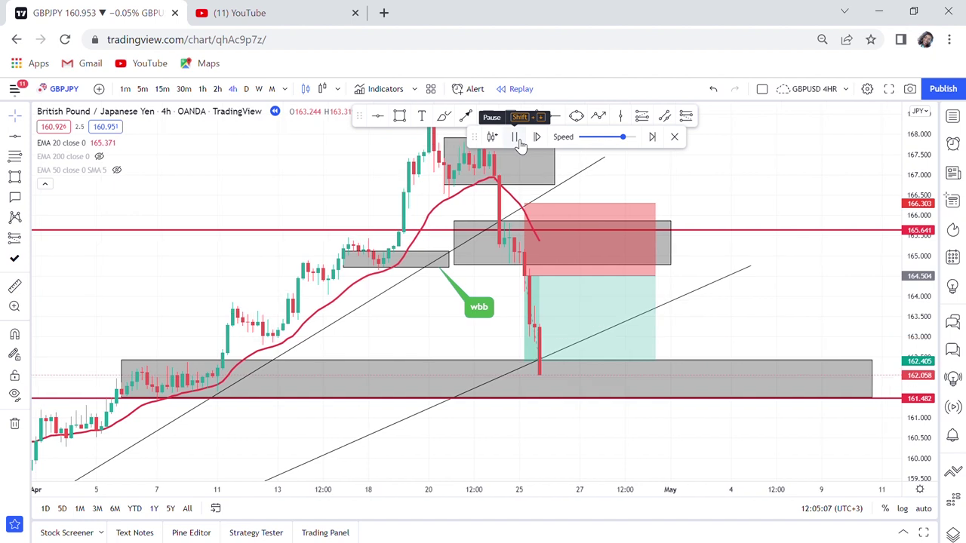
# Play the bar replay forward until candles up to about 26 April are revealed, and pause it.
pyautogui.click(517, 142)
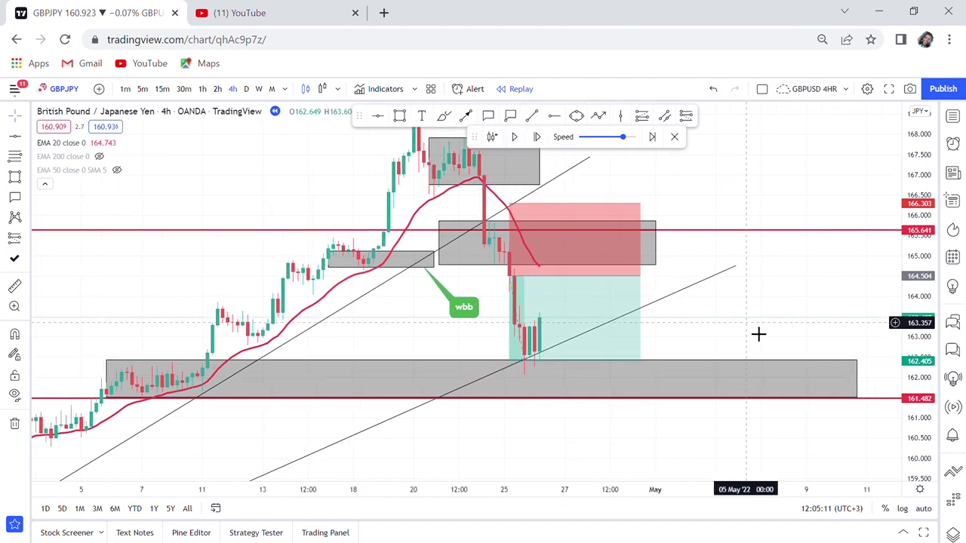
pyautogui.moveTo(759, 334); pyautogui.dragTo(767, 254)
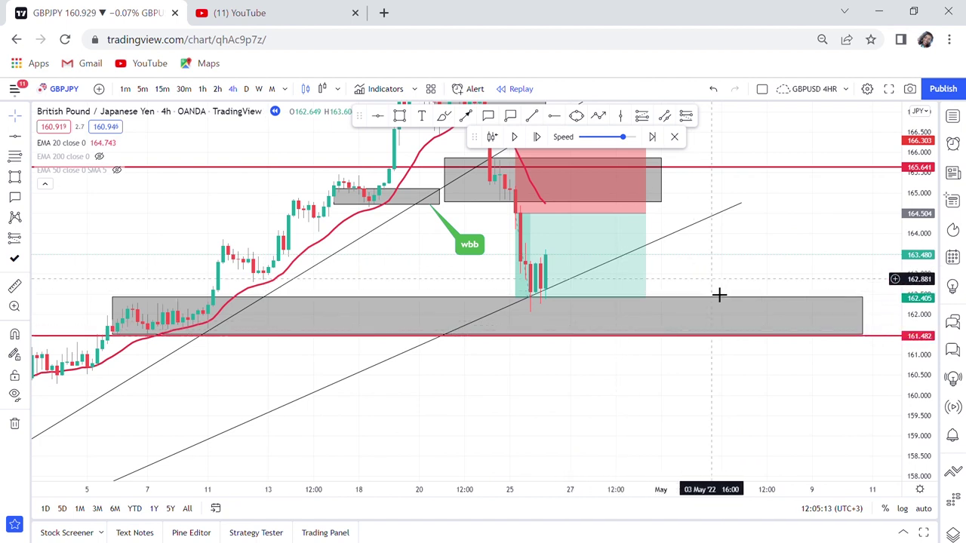
pyautogui.moveTo(707, 306); pyautogui.dragTo(697, 319)
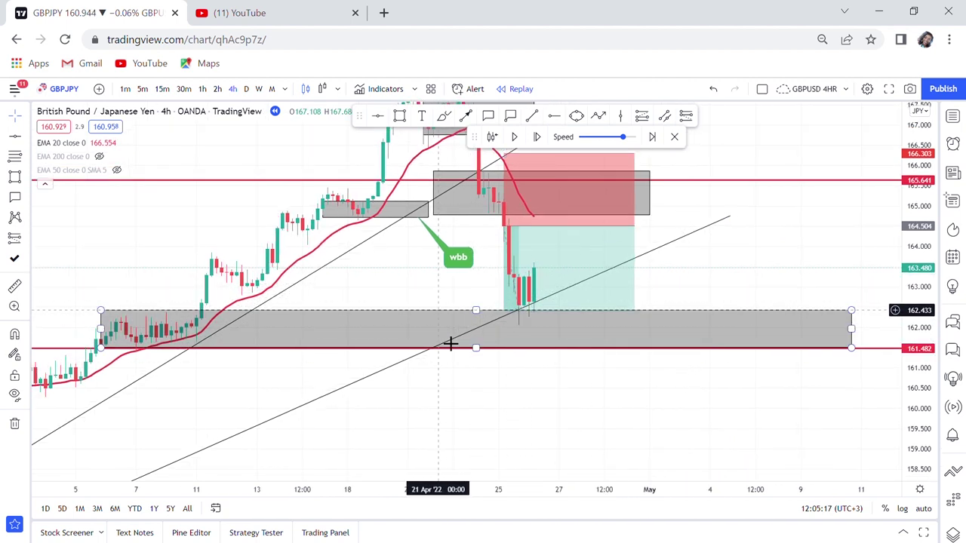
pyautogui.scroll(1, 621, 281)
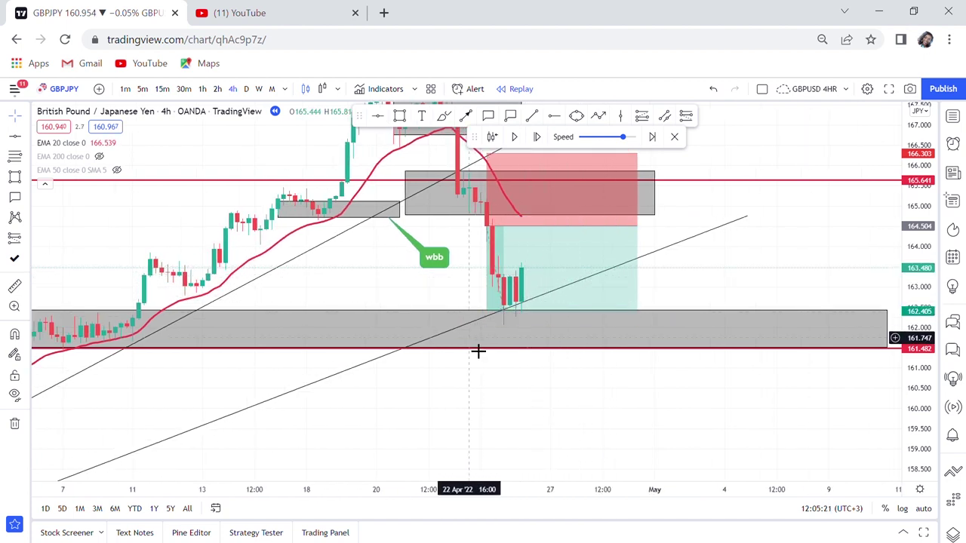
# Add a "wbb" callout pointing at the newest consolidation rectangle, at about 165.71 on 28 April, with its label at about 166.83.
pyautogui.moveTo(749, 254); pyautogui.dragTo(702, 375)
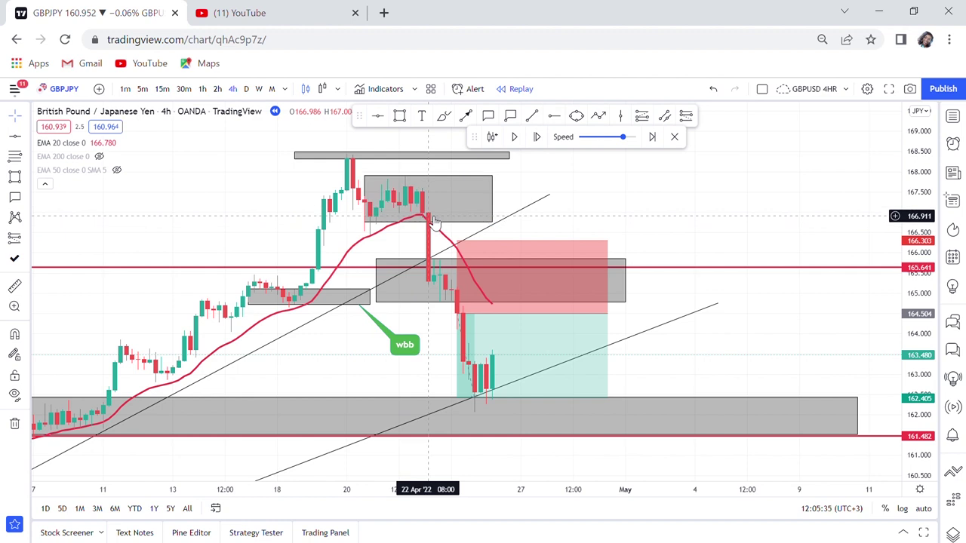
pyautogui.click(488, 116)
pyautogui.click(565, 264)
pyautogui.click(608, 224)
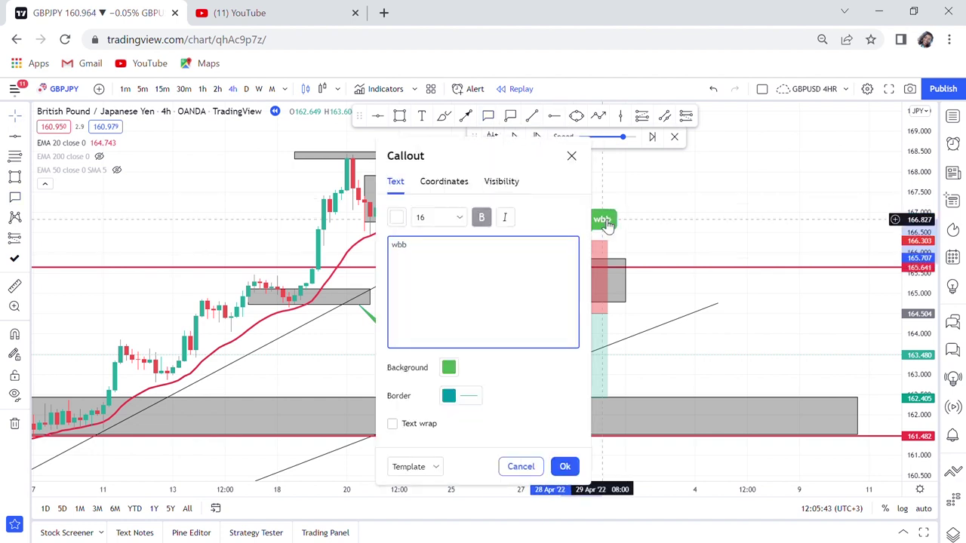
pyautogui.write('wbb')
pyautogui.click(668, 226)
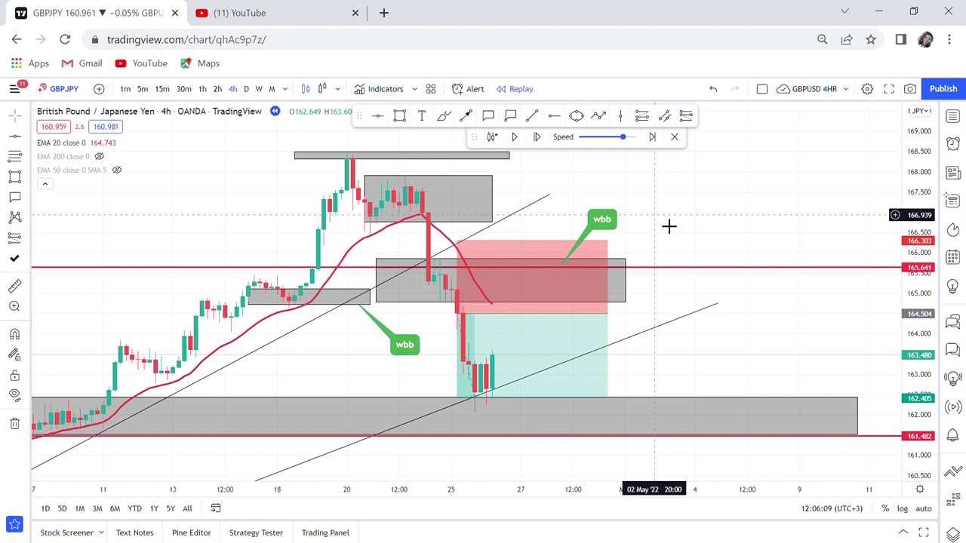
pyautogui.moveTo(269, 209); pyautogui.dragTo(482, 58)
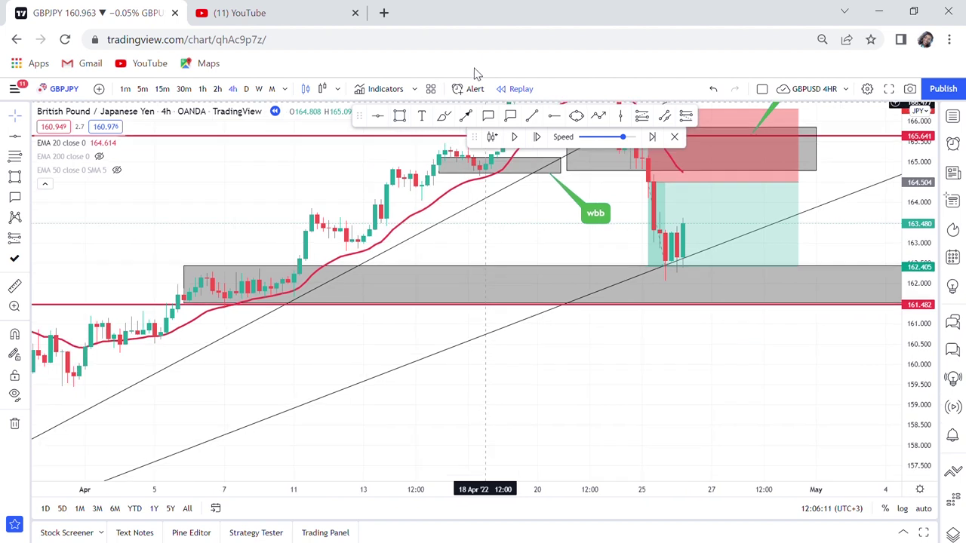
# Draw a rectangle over the March lows, spanning about 159.23 to 158.94 from 18 March to 6 April.
pyautogui.moveTo(197, 379); pyautogui.dragTo(567, 312)
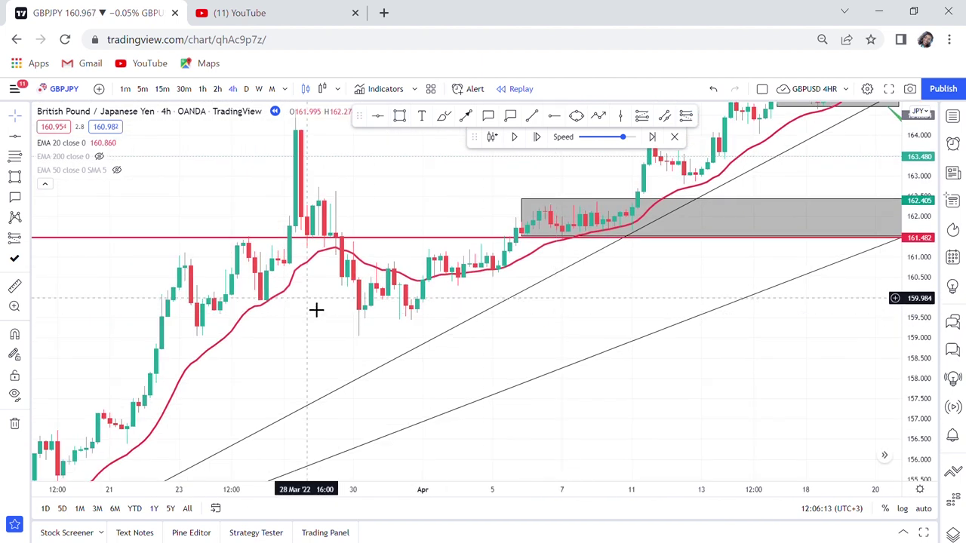
pyautogui.scroll(-1, 317, 311)
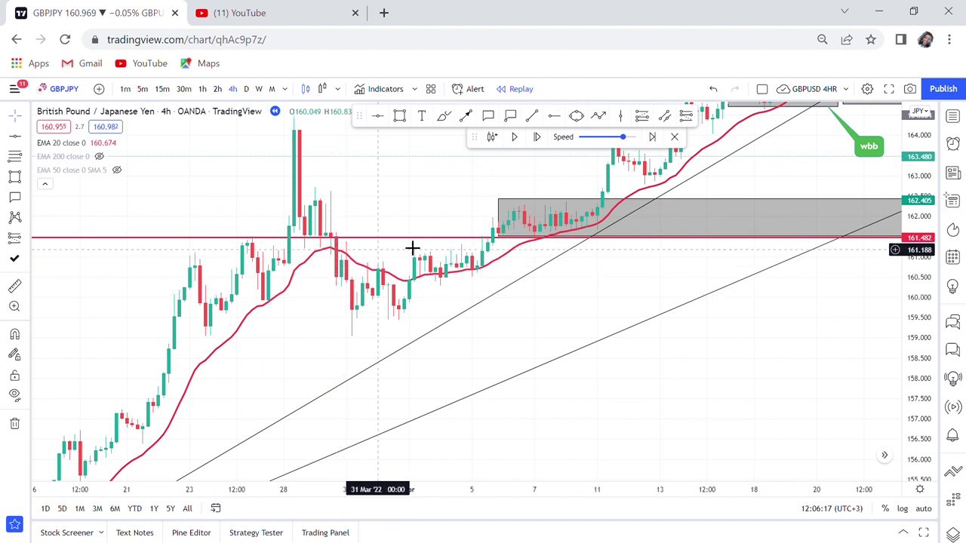
pyautogui.moveTo(393, 218); pyautogui.dragTo(541, 230)
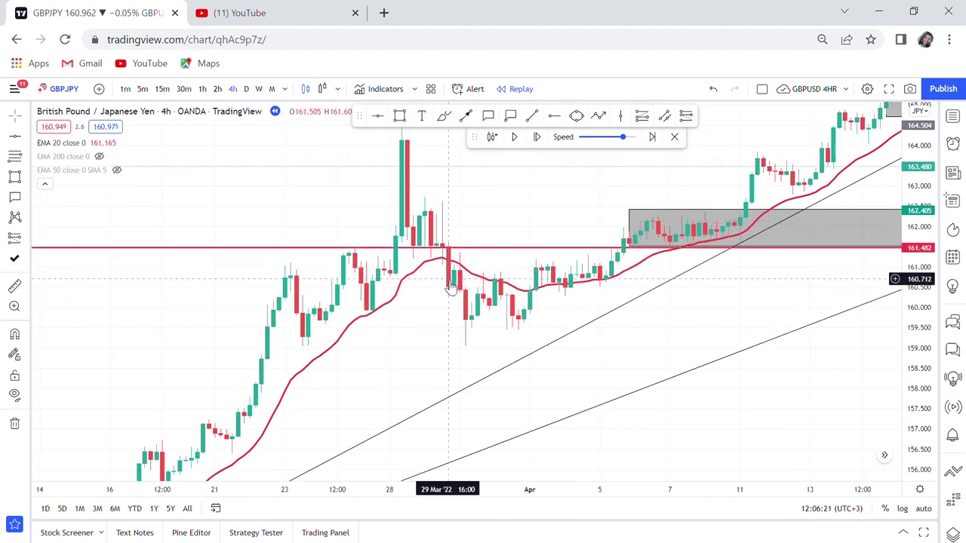
pyautogui.click(401, 117)
pyautogui.moveTo(218, 349); pyautogui.dragTo(662, 360)
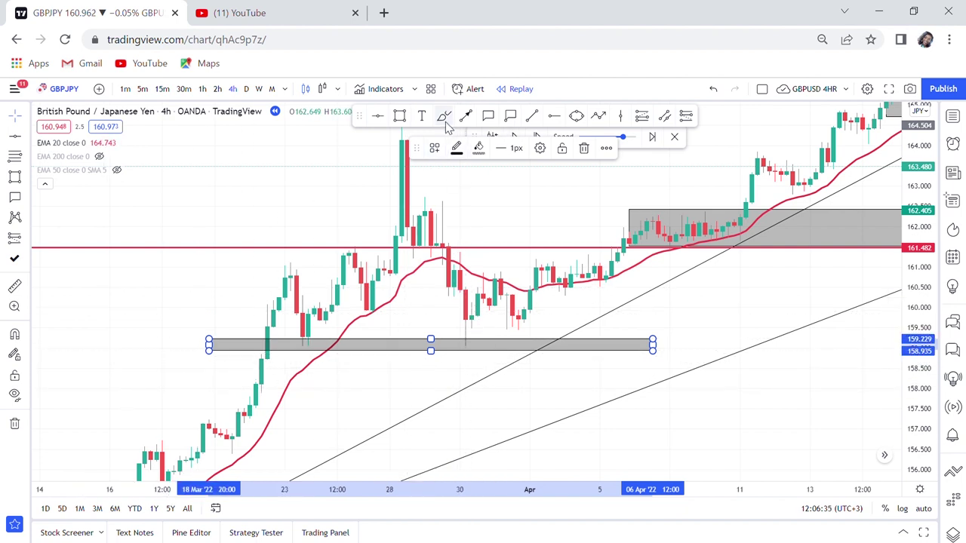
# Add a "support" text label and place it just below the middle of the new rectangle.
pyautogui.click(423, 118)
pyautogui.click(391, 388)
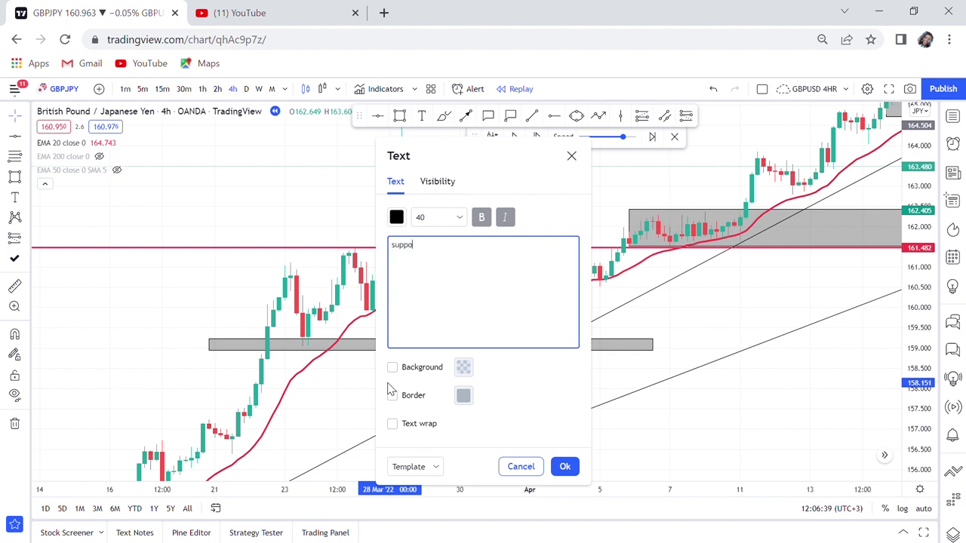
pyautogui.click(627, 384)
pyautogui.moveTo(462, 400); pyautogui.dragTo(437, 368)
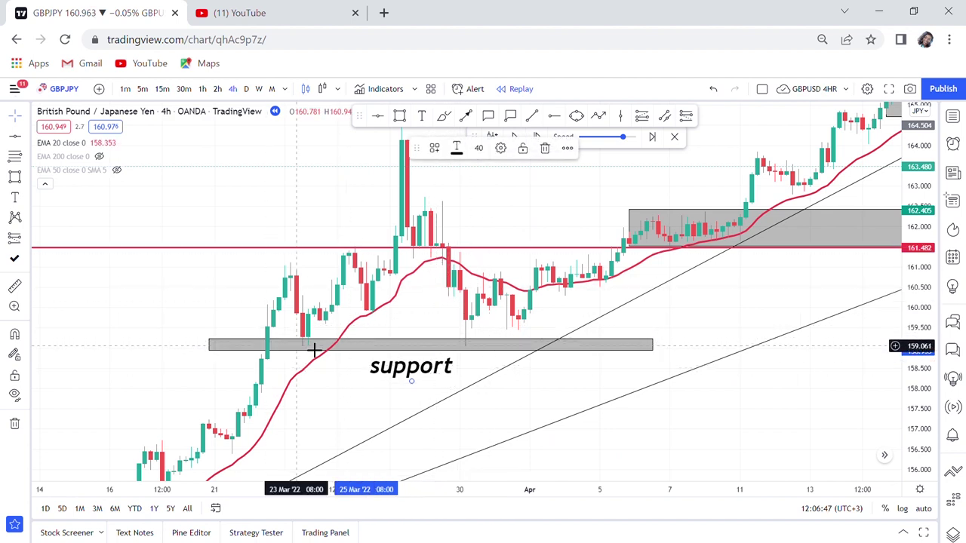
# Circle the two price lows touching the support rectangle, near 23 March and 30 March, with the Brush.
pyautogui.click(445, 117)
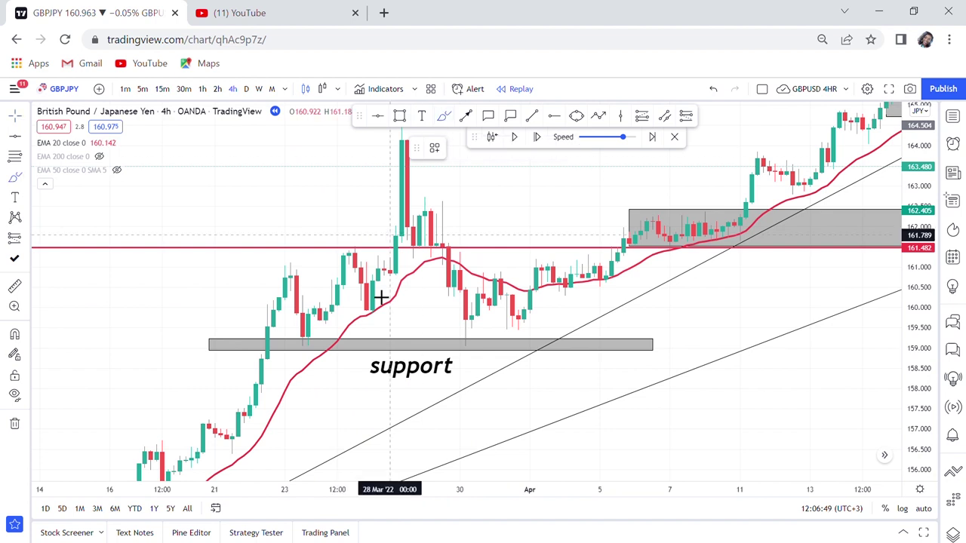
pyautogui.moveTo(337, 357); pyautogui.dragTo(332, 349)
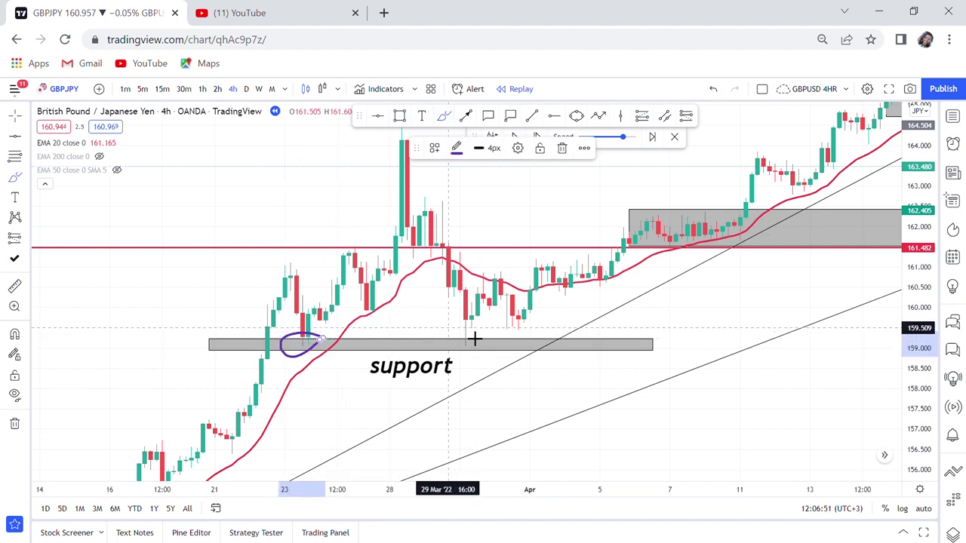
pyautogui.moveTo(489, 326)
pyautogui.mouseDown()
pyautogui.moveTo(467, 339)
pyautogui.moveTo(503, 341)
pyautogui.mouseUp()
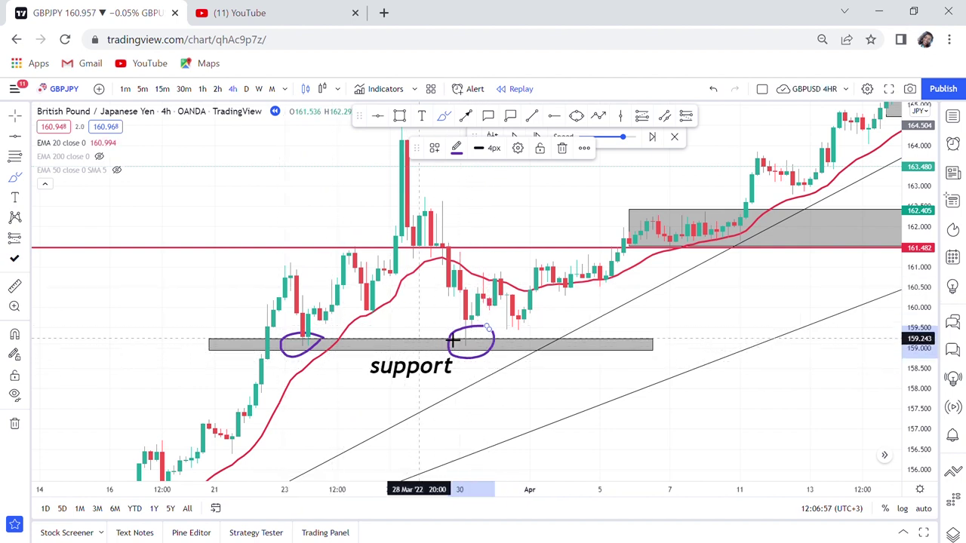
pyautogui.click(552, 115)
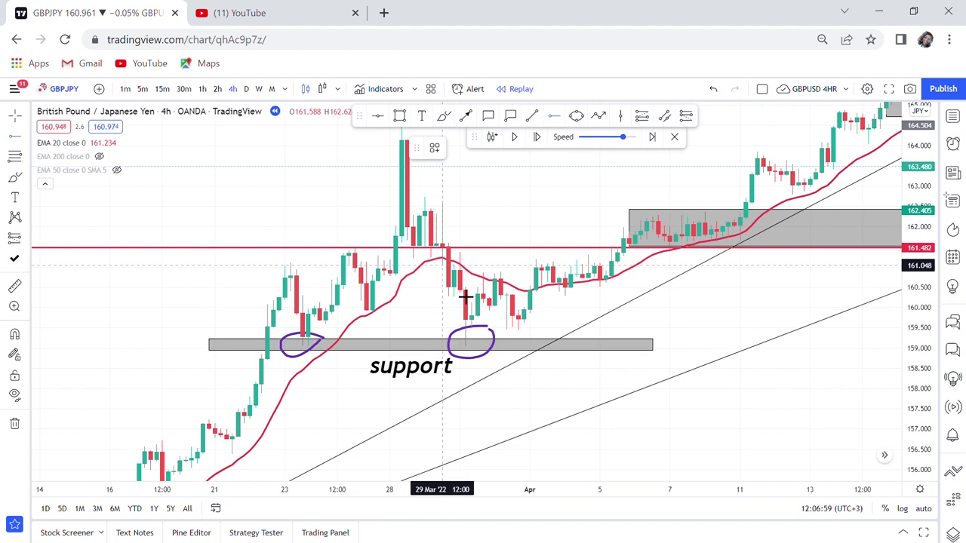
pyautogui.click(553, 316)
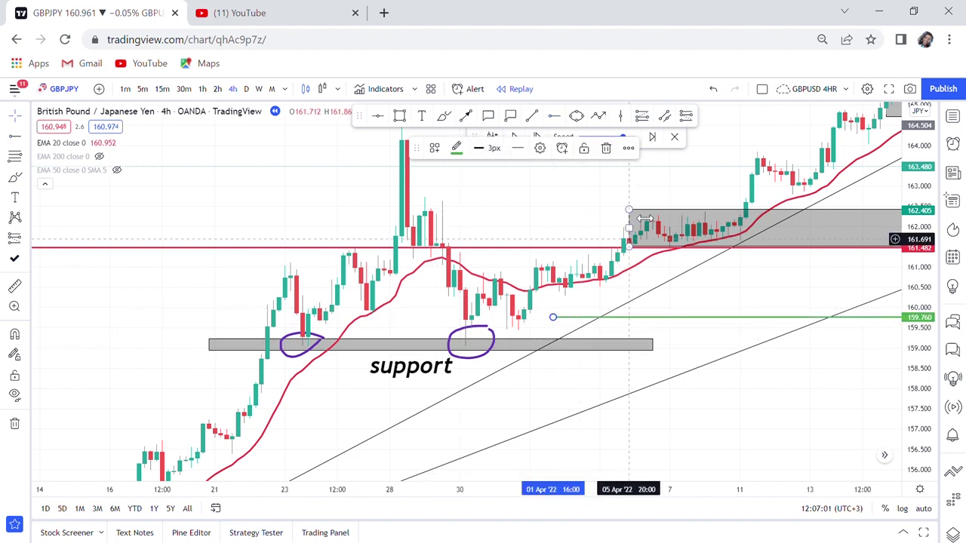
pyautogui.click(607, 151)
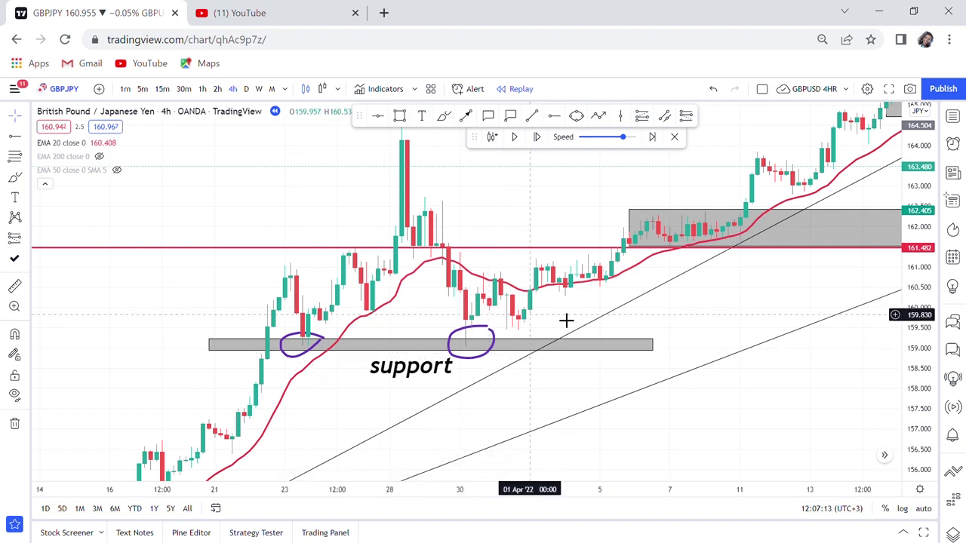
# Reshape the consolidation rectangle below the April peak into a thin band from about 166.91 to 166.75, starting at 15 April.
pyautogui.moveTo(690, 328); pyautogui.dragTo(500, 362)
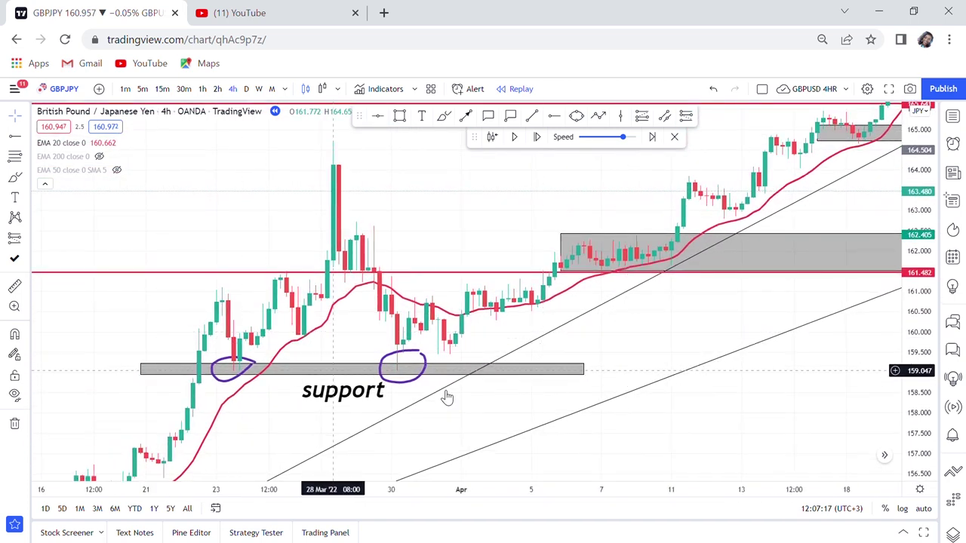
pyautogui.moveTo(696, 343); pyautogui.dragTo(158, 440)
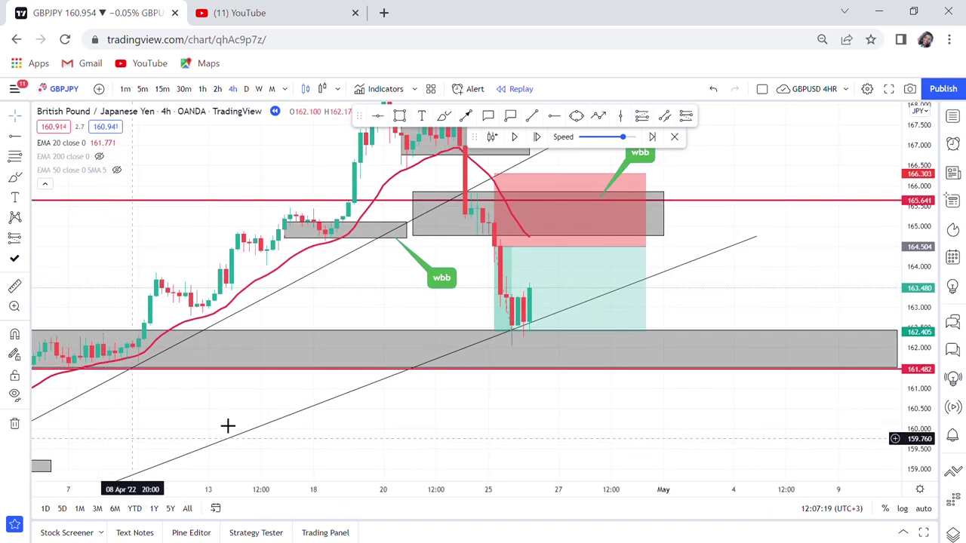
pyautogui.moveTo(380, 315); pyautogui.dragTo(461, 377)
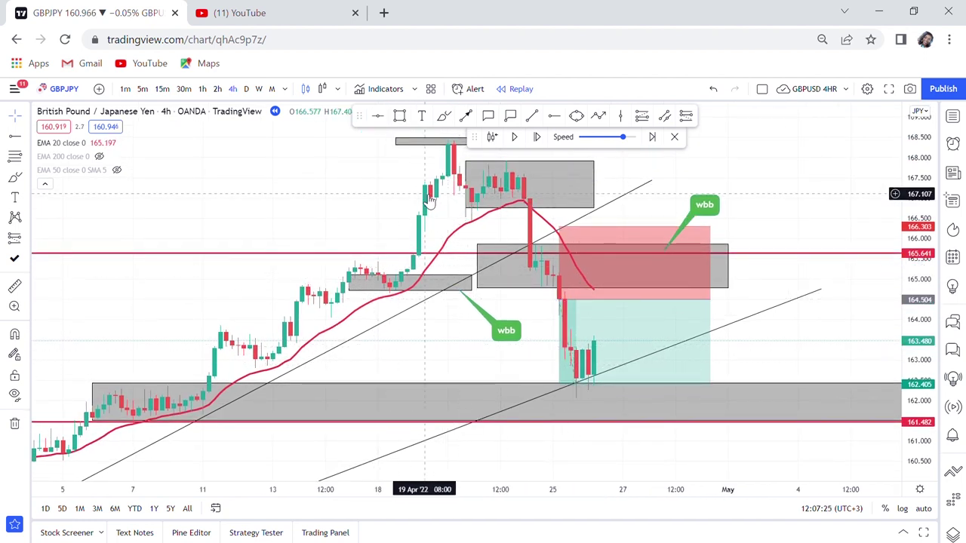
pyautogui.moveTo(471, 210); pyautogui.dragTo(348, 206)
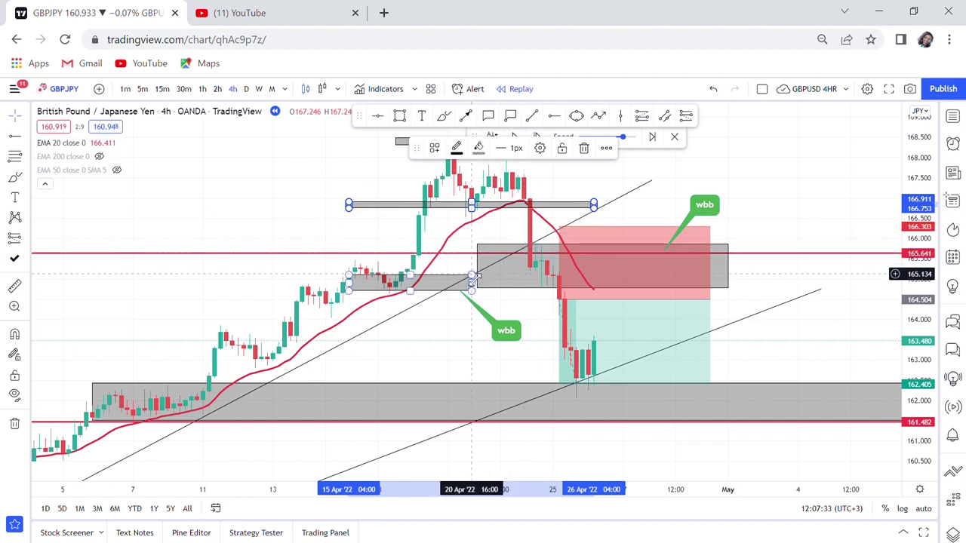
# Extend the end of the rectangle at about 165.11 to 164.71 forward in time to 27 April.
pyautogui.moveTo(474, 283); pyautogui.dragTo(646, 282)
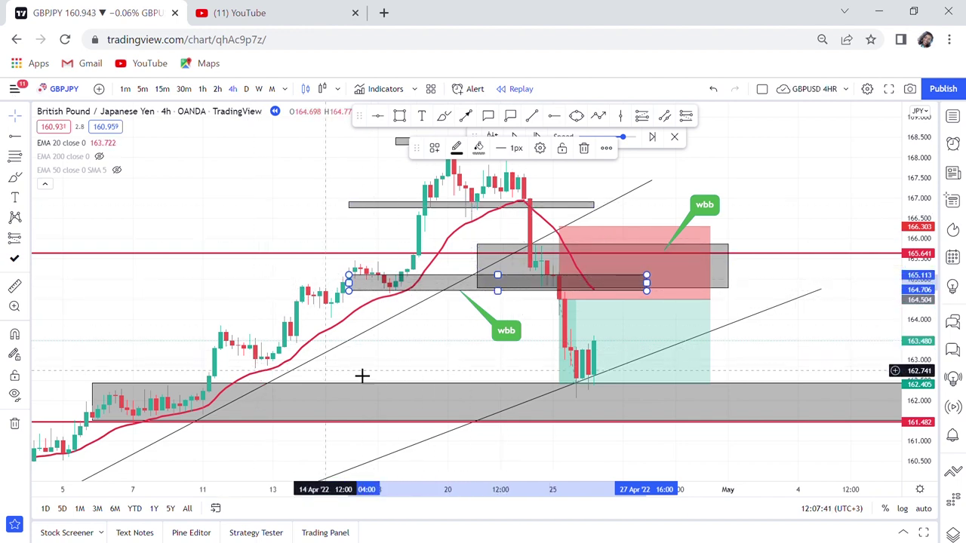
pyautogui.click(389, 371)
# Extend the end of the support rectangle near 159 forward in time to about 4 May.
pyautogui.moveTo(389, 371); pyautogui.dragTo(428, 315)
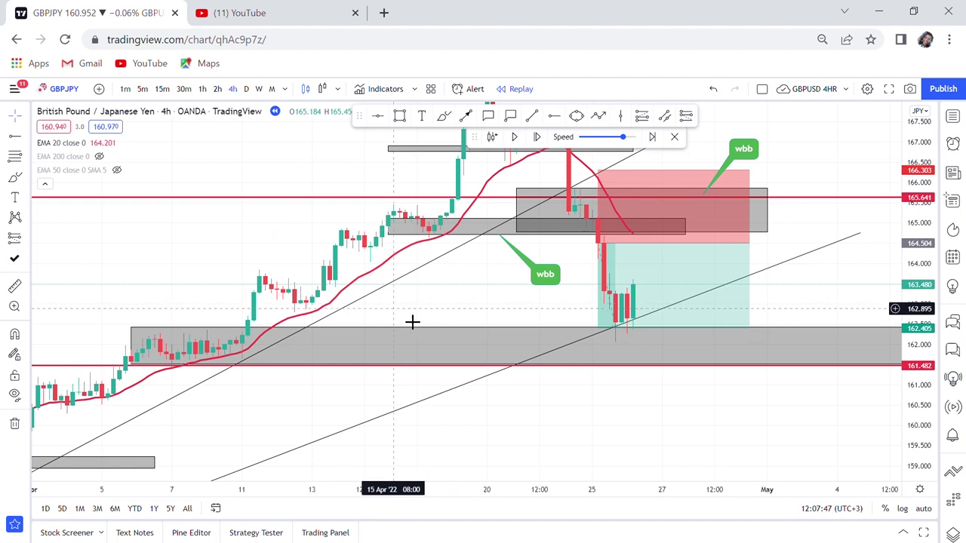
pyautogui.moveTo(420, 323); pyautogui.dragTo(393, 299)
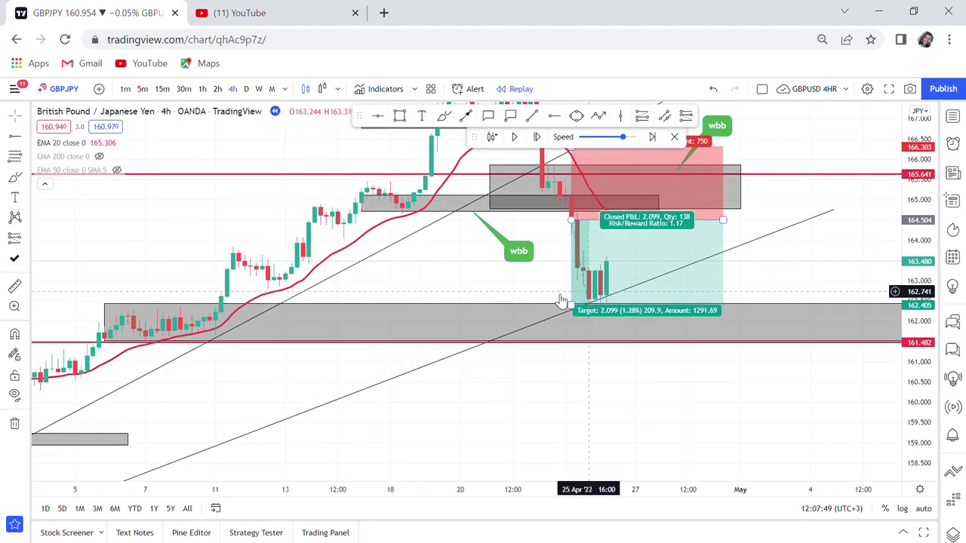
pyautogui.moveTo(266, 405); pyautogui.dragTo(510, 340)
pyautogui.scroll(-3, 510, 340)
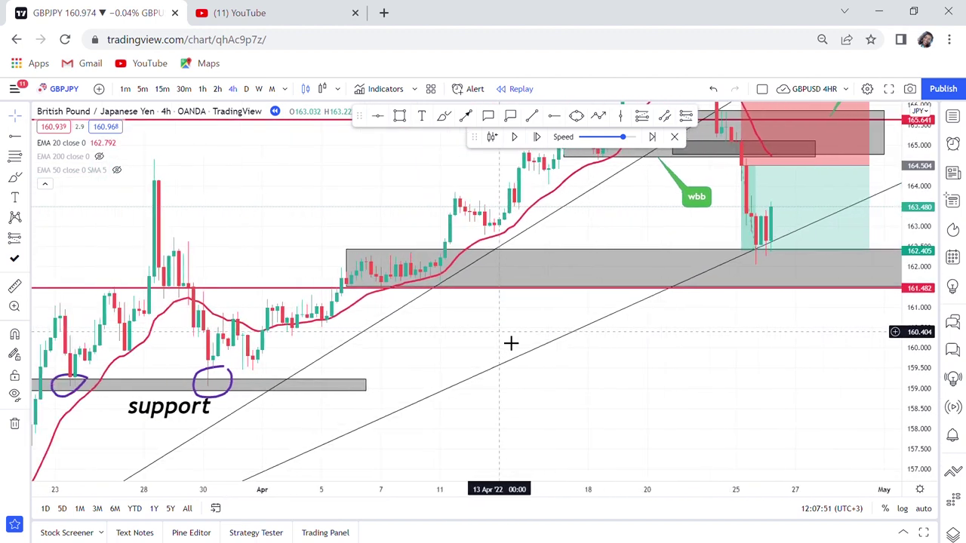
pyautogui.click(377, 389)
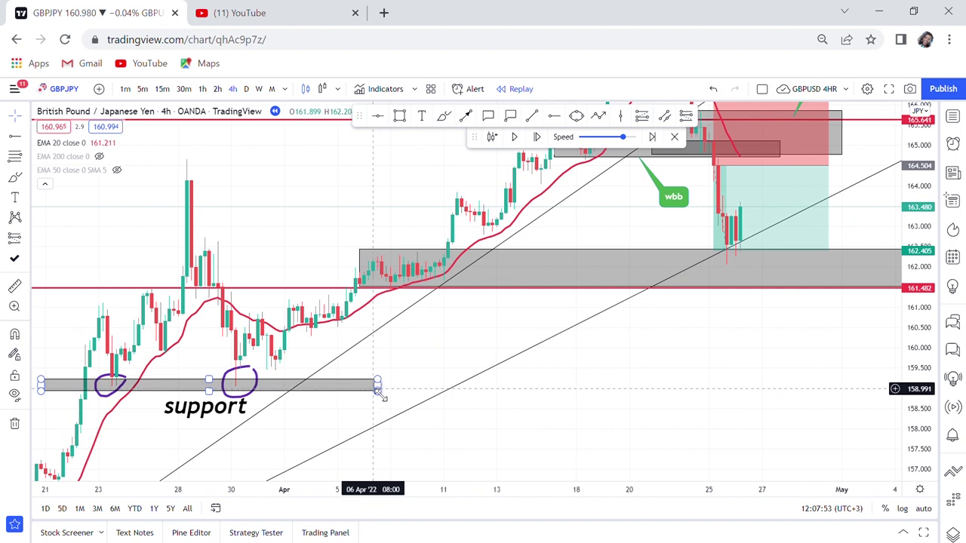
pyautogui.moveTo(377, 389)
pyautogui.mouseDown()
pyautogui.moveTo(759, 403)
pyautogui.moveTo(962, 394)
pyautogui.mouseUp()
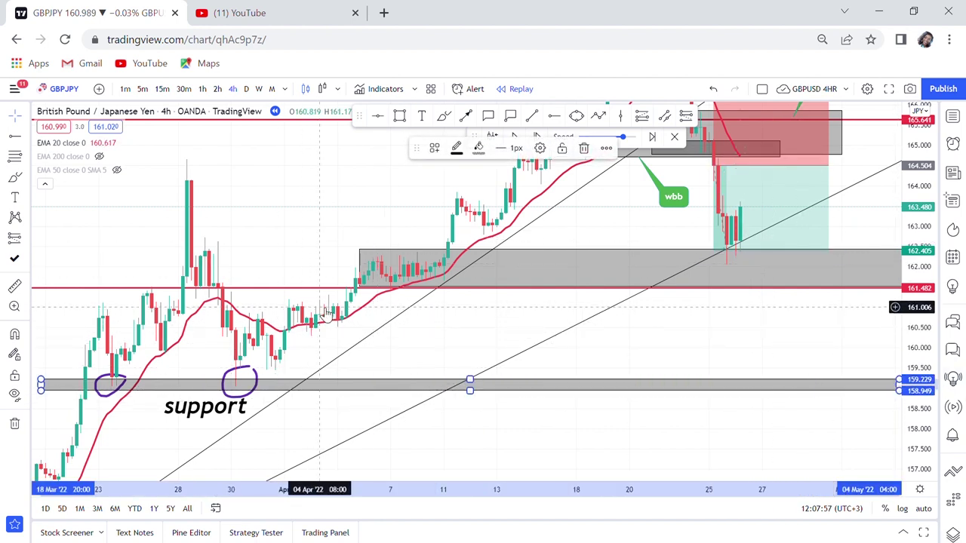
pyautogui.moveTo(681, 355); pyautogui.dragTo(613, 376)
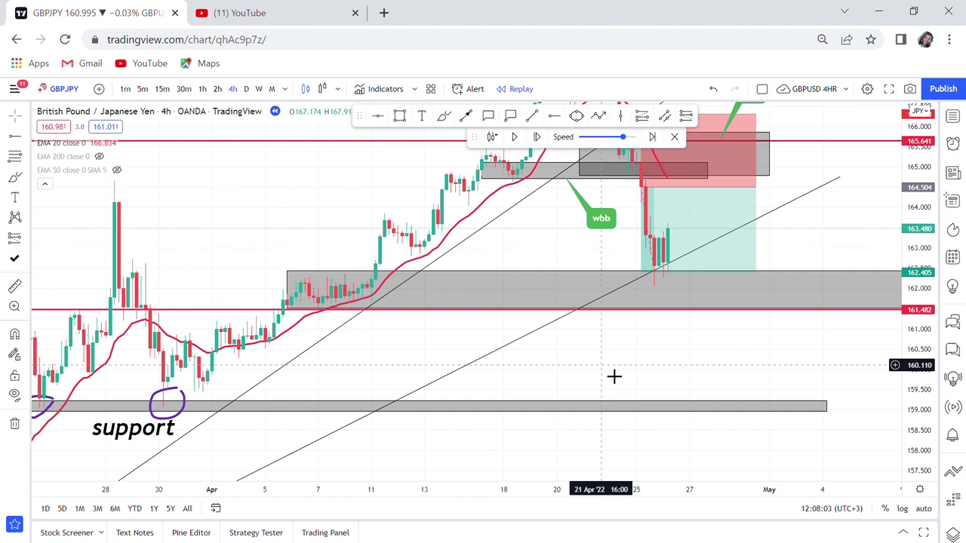
pyautogui.moveTo(685, 347); pyautogui.dragTo(582, 483)
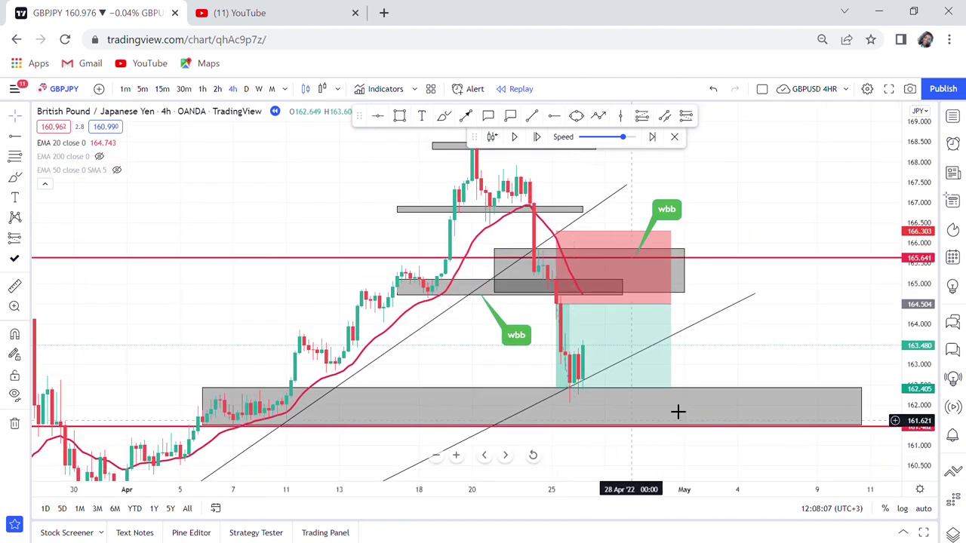
pyautogui.moveTo(922, 200); pyautogui.dragTo(919, 273)
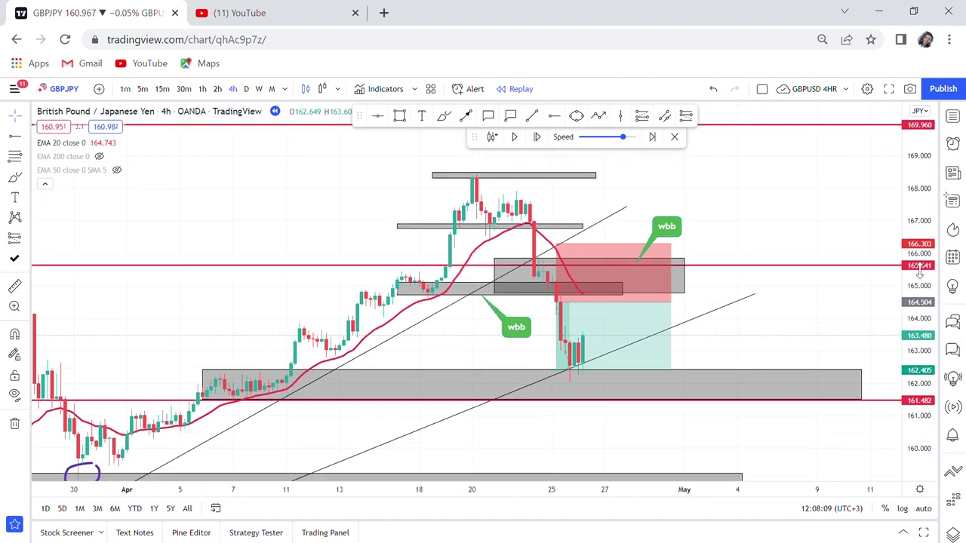
pyautogui.moveTo(808, 208); pyautogui.dragTo(829, 196)
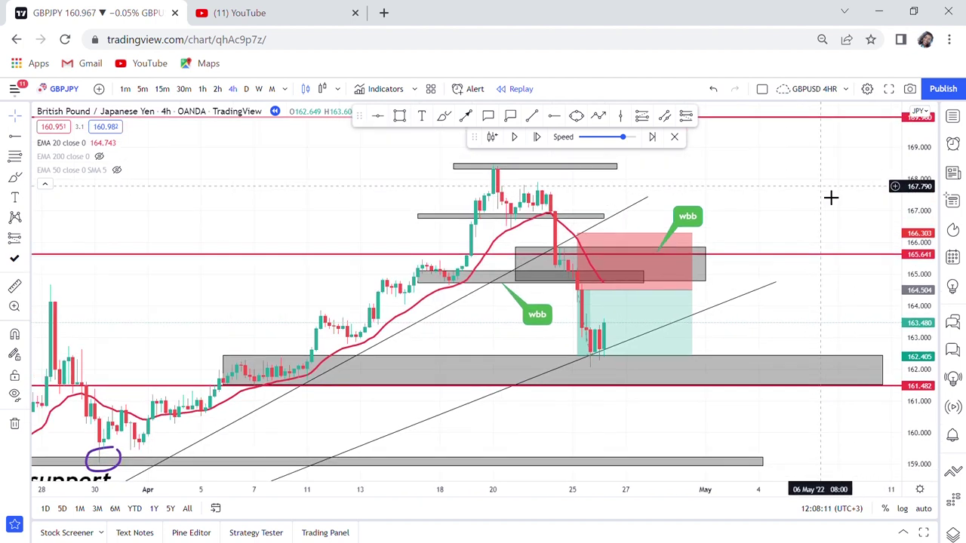
pyautogui.moveTo(829, 198); pyautogui.dragTo(744, 268)
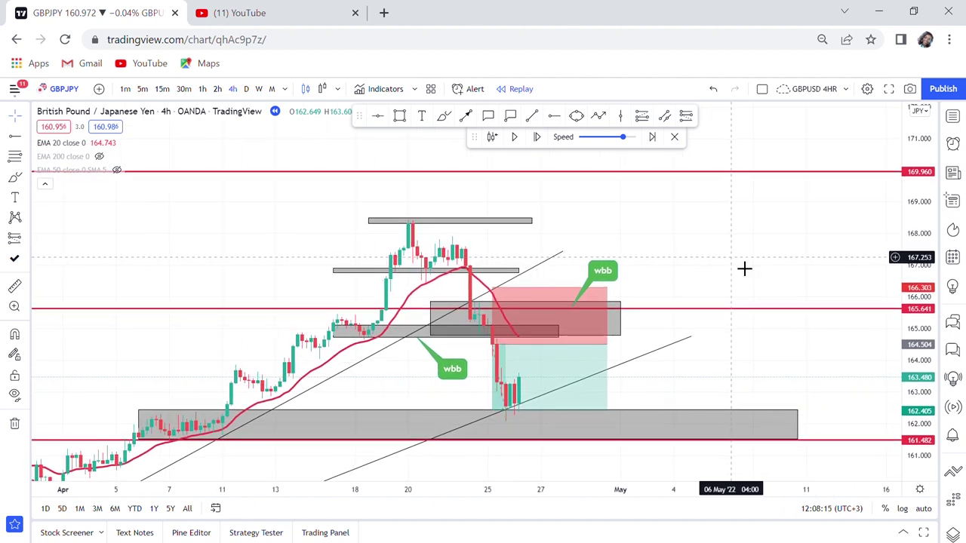